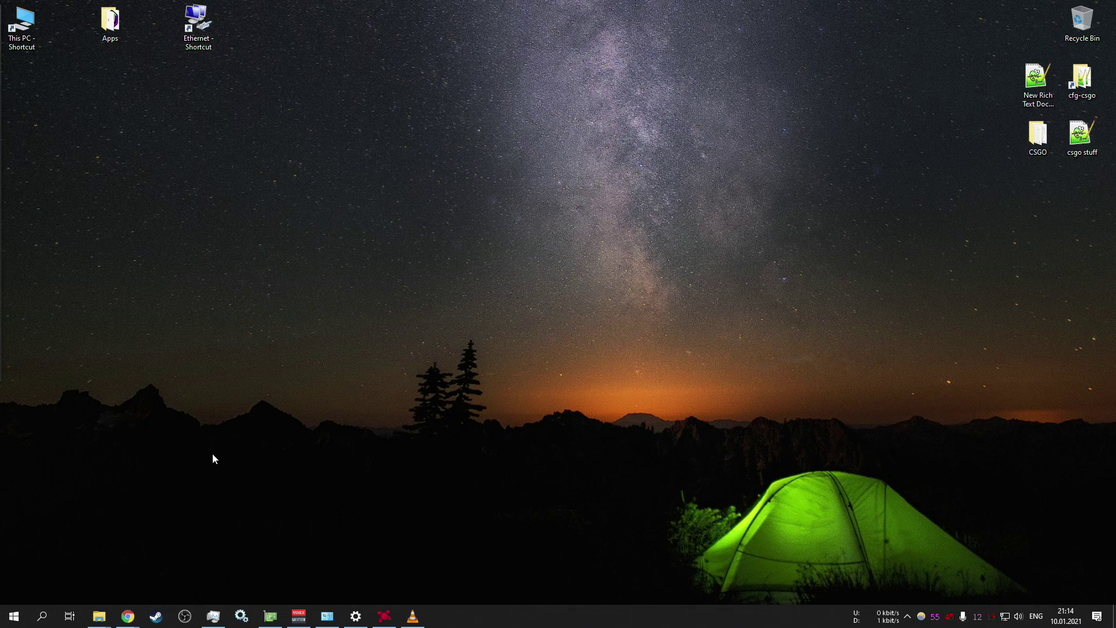
Step: Search Windows for 'serv' and launch the Services app from the results
{"action": "left_click", "coordinate": [43, 615]}
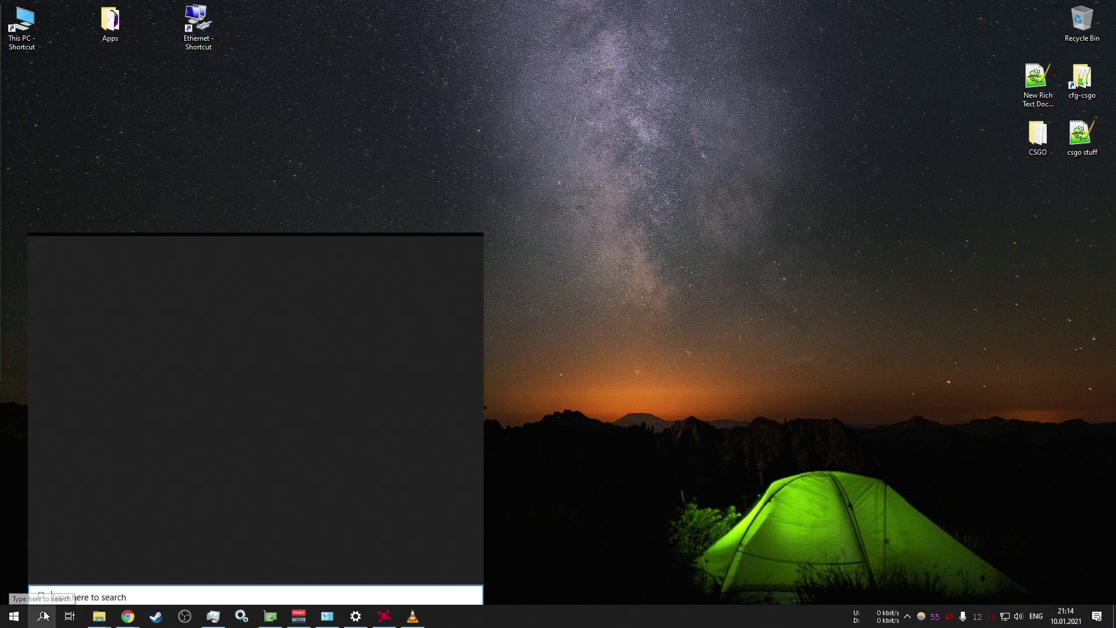
{"action": "type", "text": "serv"}
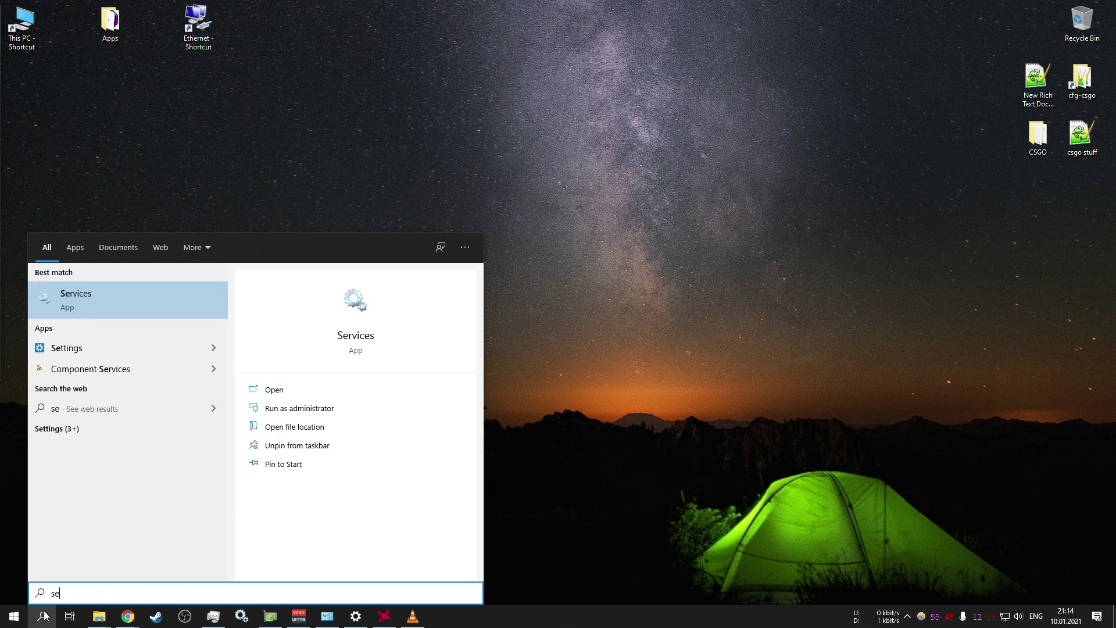
{"action": "left_click", "coordinate": [110, 305]}
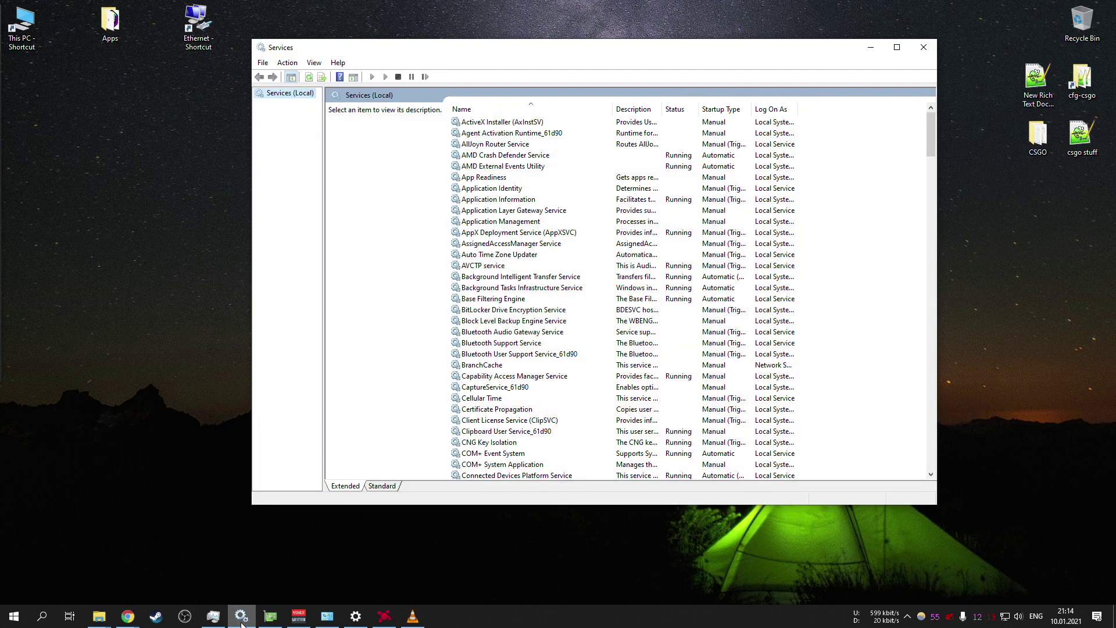
{"action": "mouse_move", "coordinate": [236, 608]}
Step: Set Background Intelligent Transfer Service startup to Disabled, apply it, stop the service, and confirm
{"action": "double_click", "coordinate": [604, 278]}
{"action": "left_click", "coordinate": [581, 267]}
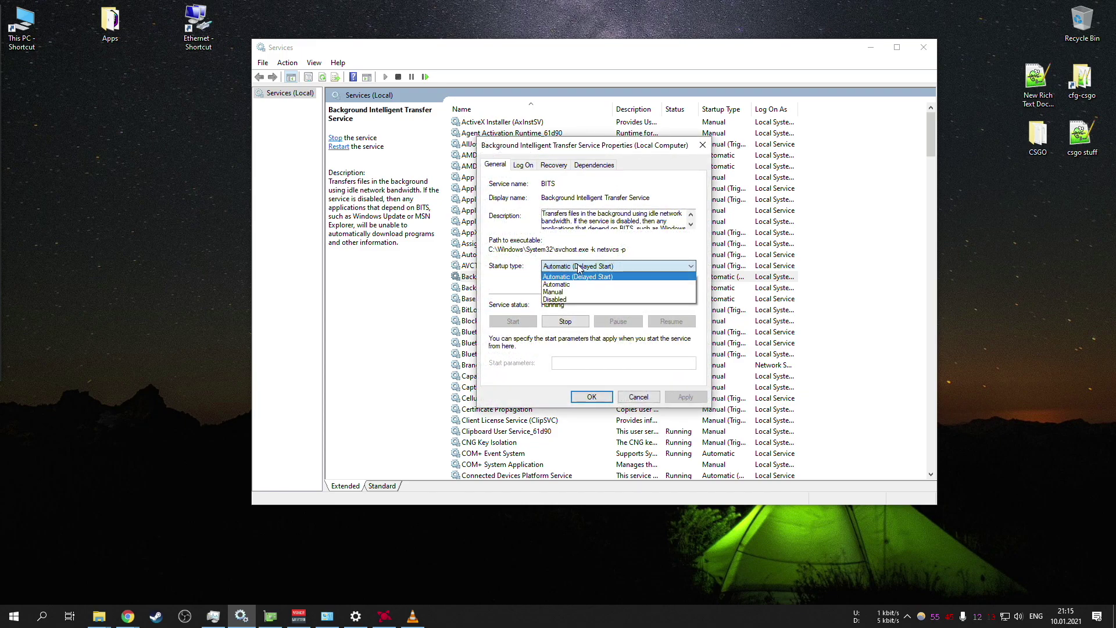
{"action": "left_click", "coordinate": [516, 275]}
{"action": "left_click", "coordinate": [560, 269]}
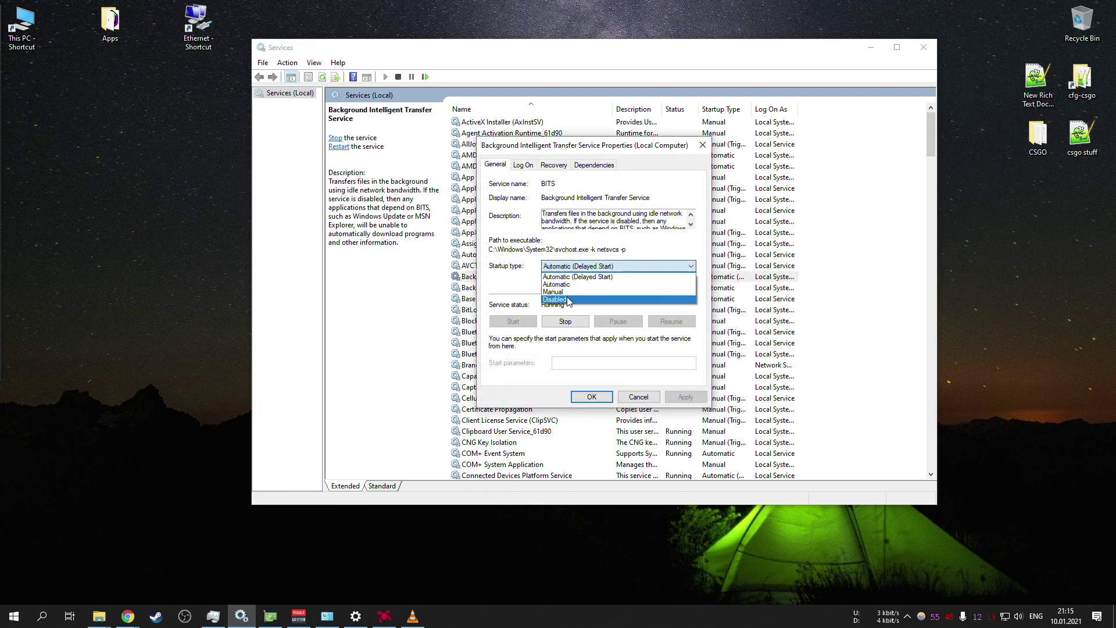
{"action": "left_click", "coordinate": [568, 301]}
{"action": "left_click", "coordinate": [683, 397]}
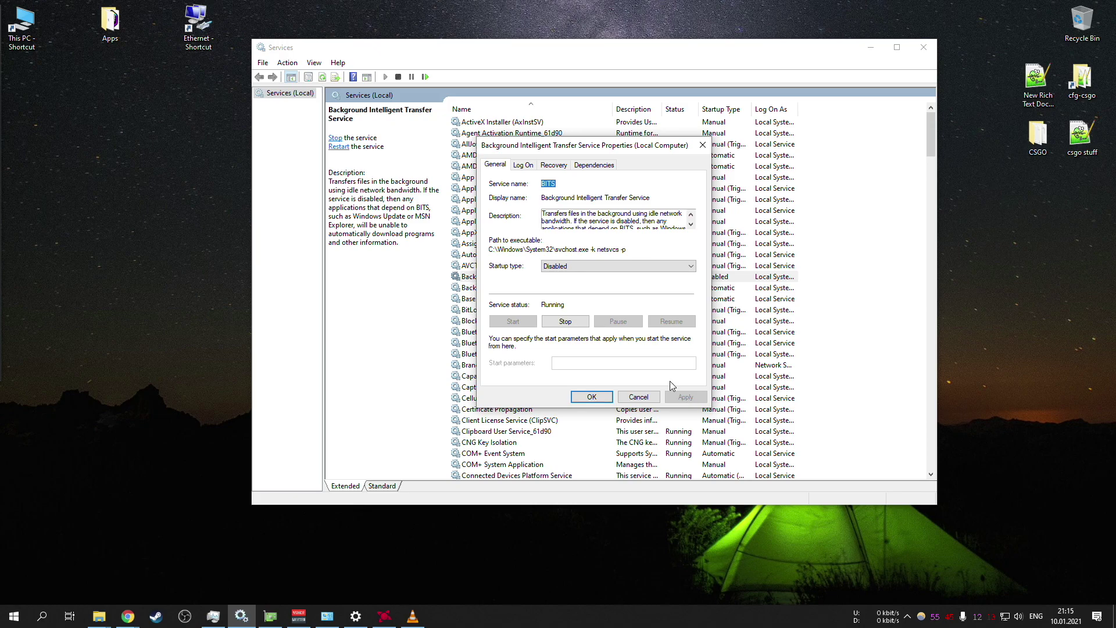
{"action": "left_click", "coordinate": [575, 327]}
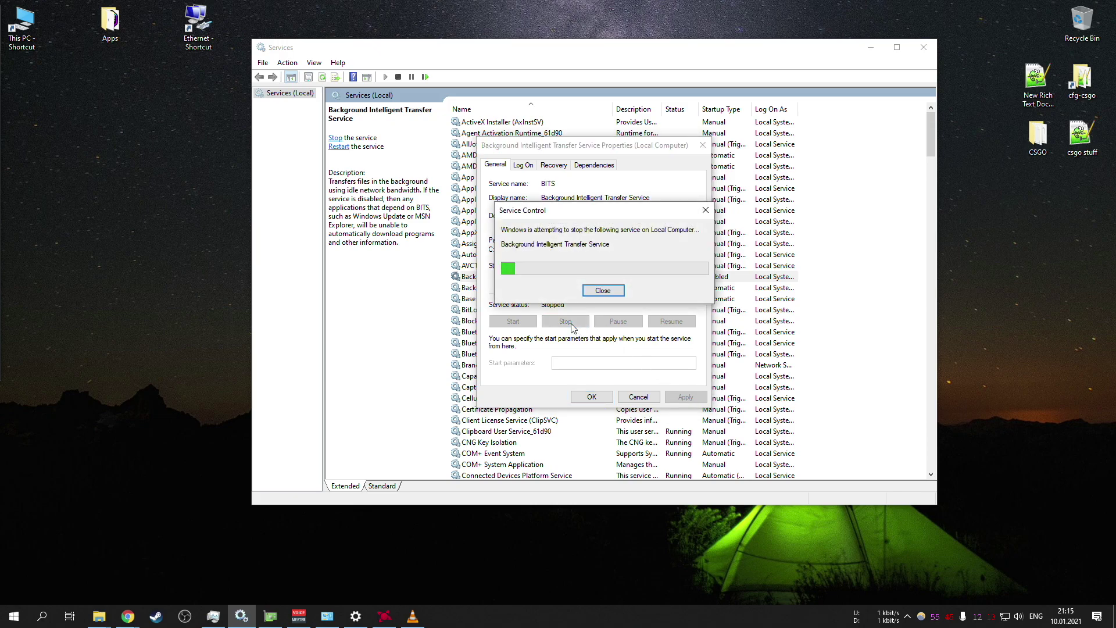
{"action": "left_click", "coordinate": [591, 397]}
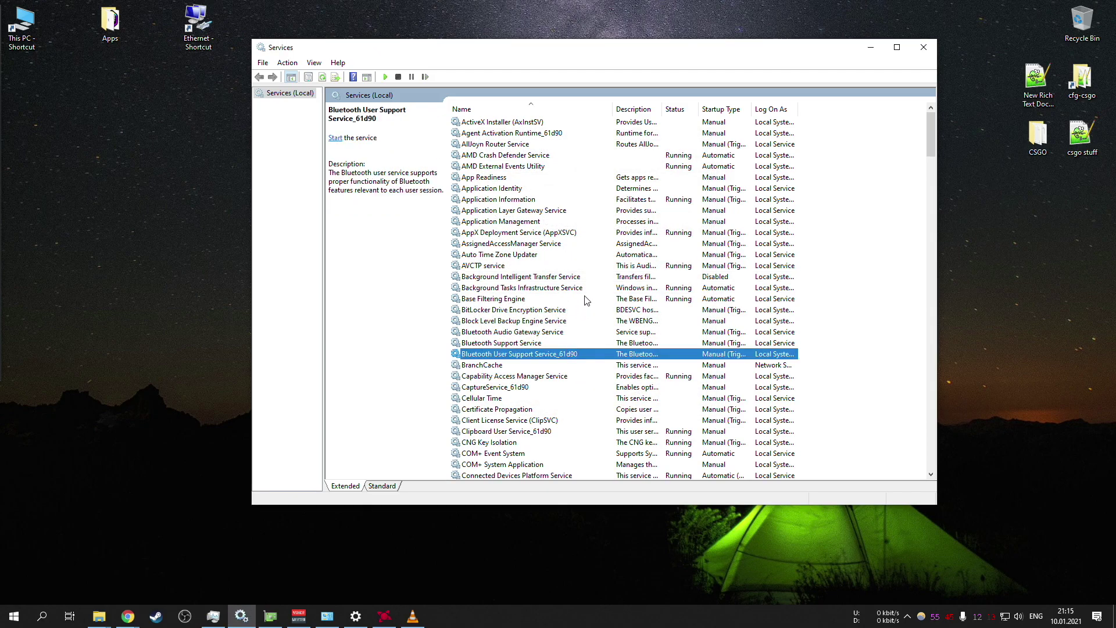
Step: Look at the AVCTP service properties and reopen the BITS properties, closing each unchanged
{"action": "left_click", "coordinate": [590, 279]}
{"action": "left_click", "coordinate": [595, 312]}
{"action": "double_click", "coordinate": [590, 265]}
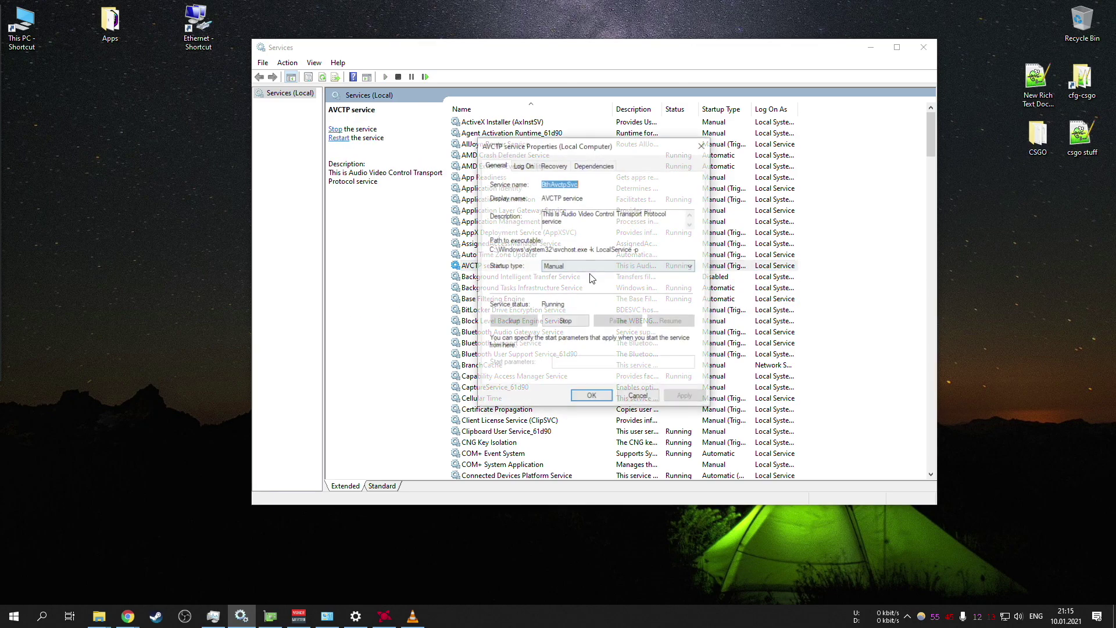
{"action": "left_click", "coordinate": [639, 398]}
{"action": "double_click", "coordinate": [590, 279]}
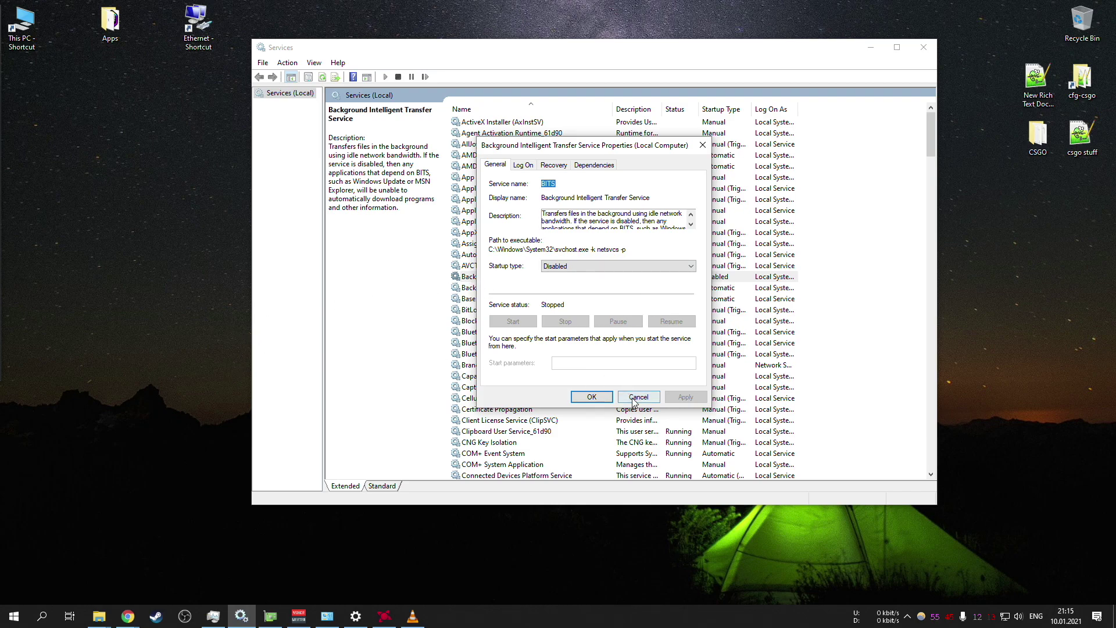
{"action": "left_click", "coordinate": [14, 616]}
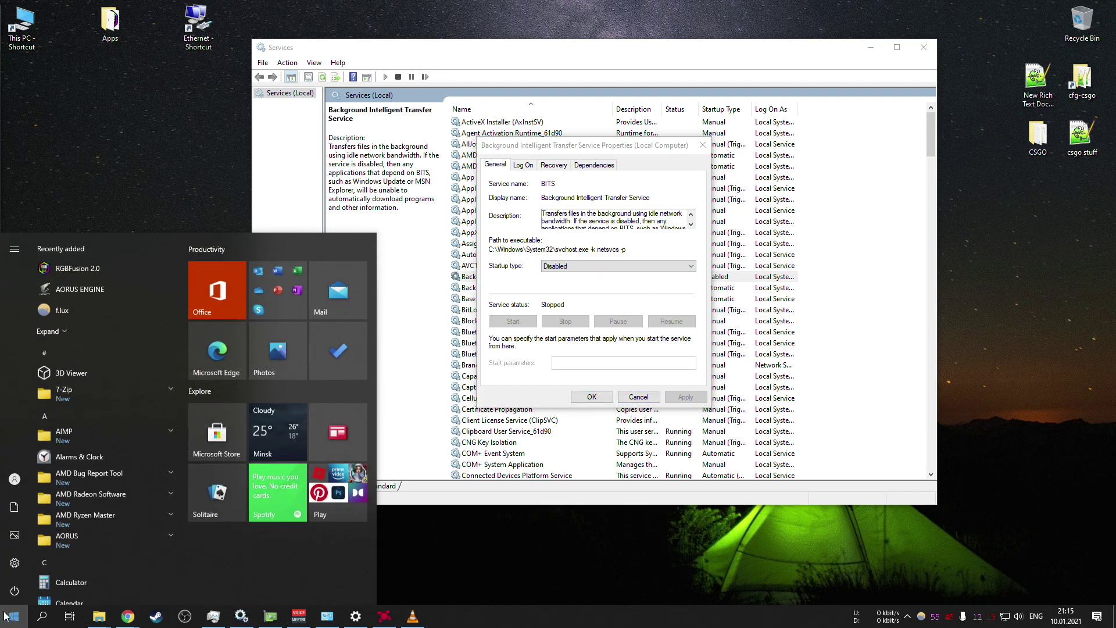
{"action": "left_click", "coordinate": [14, 616]}
{"action": "left_click", "coordinate": [638, 396]}
{"action": "left_click", "coordinate": [610, 334]}
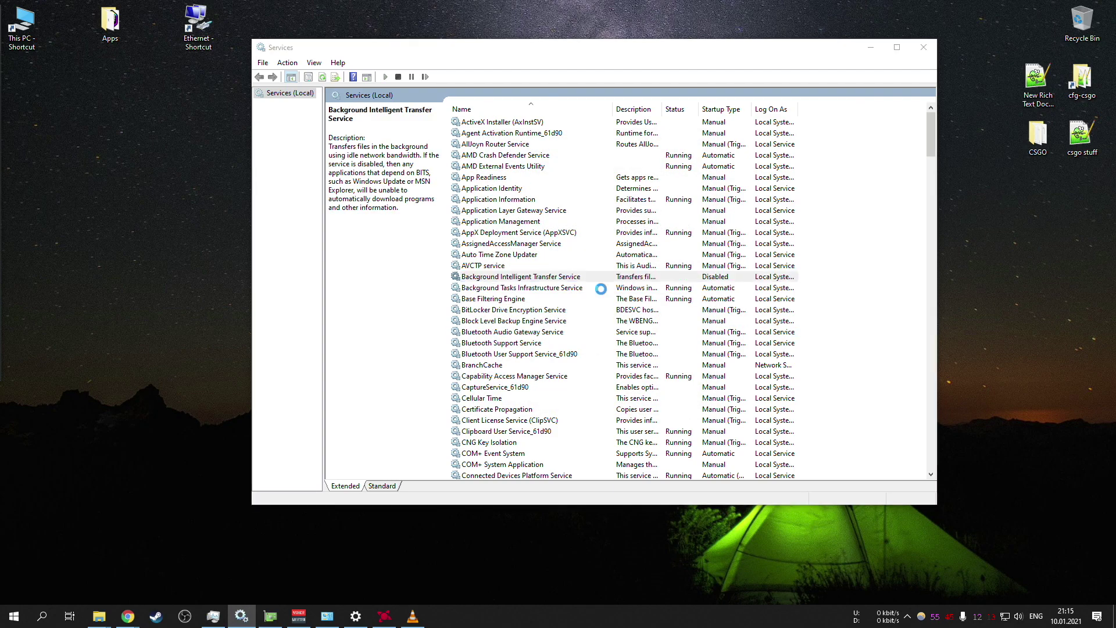
{"action": "double_click", "coordinate": [595, 279]}
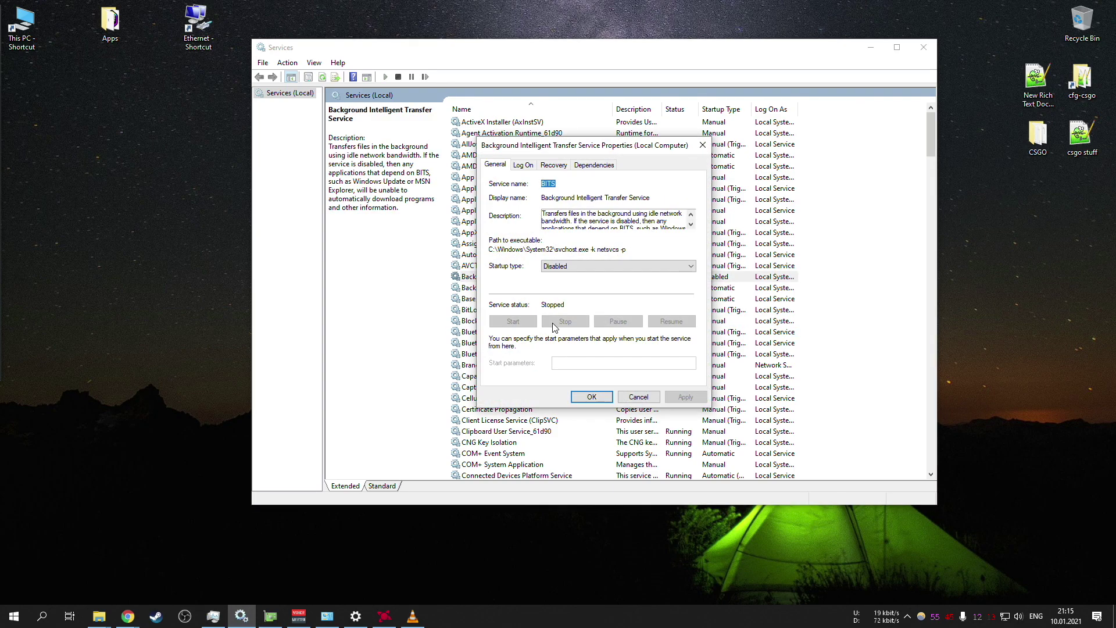
{"action": "left_click", "coordinate": [638, 397]}
Step: Reopen the BITS properties and scroll through them before closing the dialog
{"action": "double_click", "coordinate": [580, 280]}
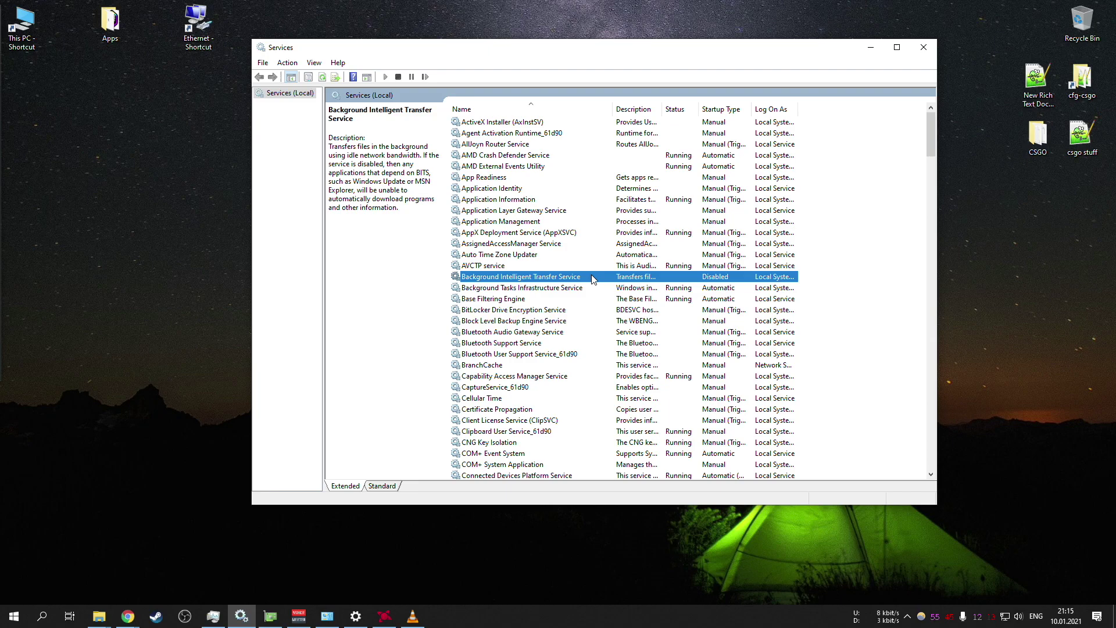
{"action": "scroll", "coordinate": [630, 218], "scroll_direction": "down", "scroll_amount": 1}
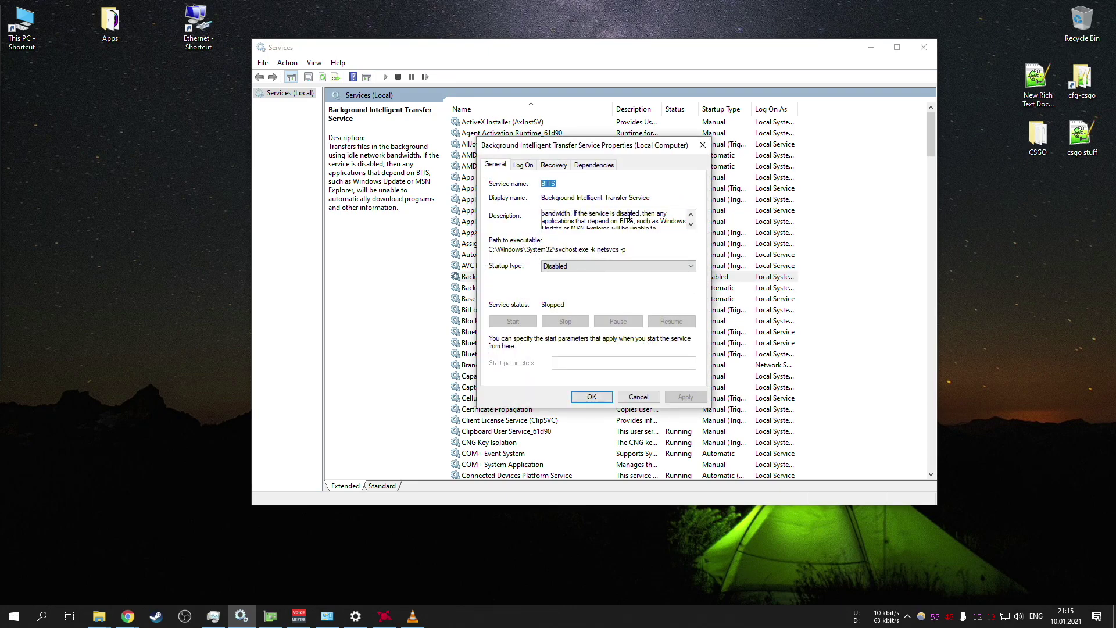
{"action": "scroll", "coordinate": [600, 220], "scroll_direction": "down", "scroll_amount": 1}
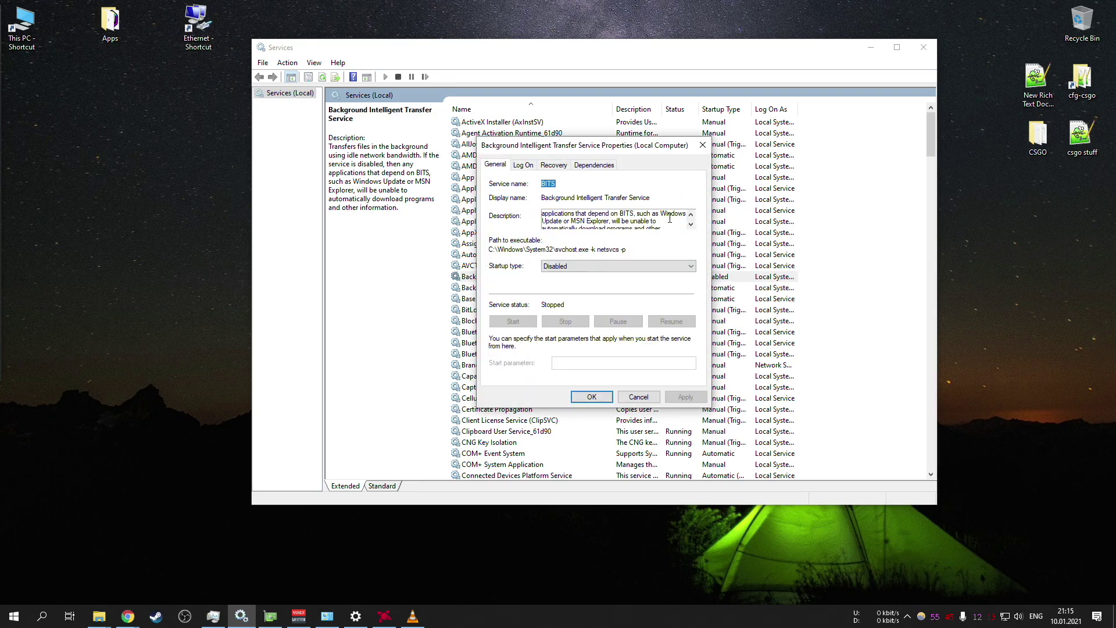
{"action": "scroll", "coordinate": [622, 219], "scroll_direction": "up", "scroll_amount": 2}
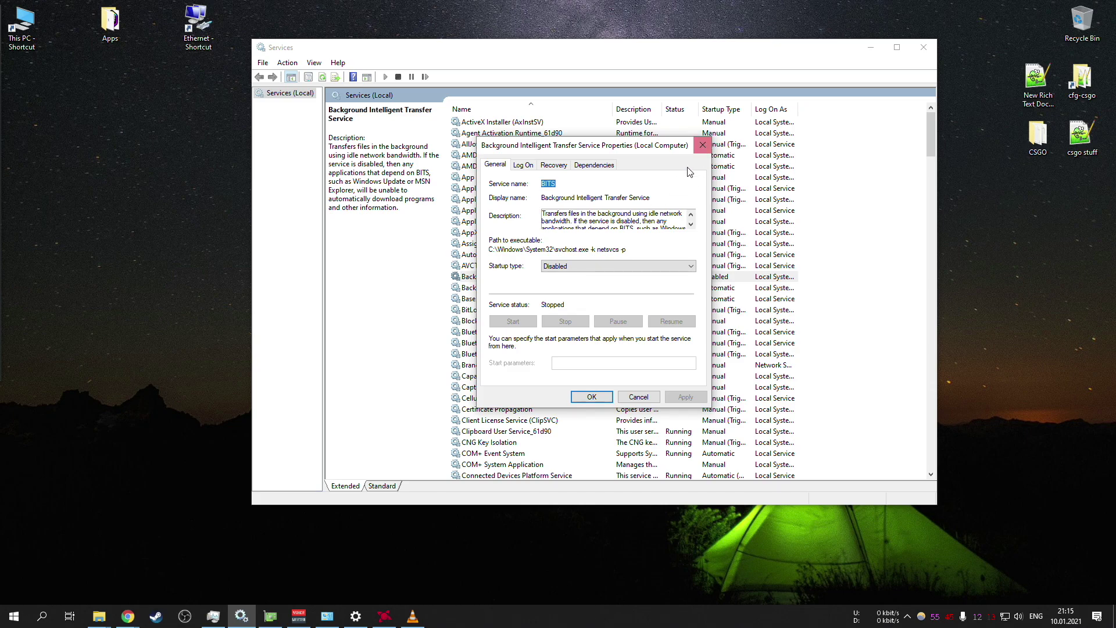
{"action": "left_click", "coordinate": [703, 145]}
Step: Compare BITS with Background Tasks Infrastructure Service in the list, then check BITS properties again unchanged
{"action": "left_click", "coordinate": [598, 280]}
{"action": "left_click", "coordinate": [595, 288]}
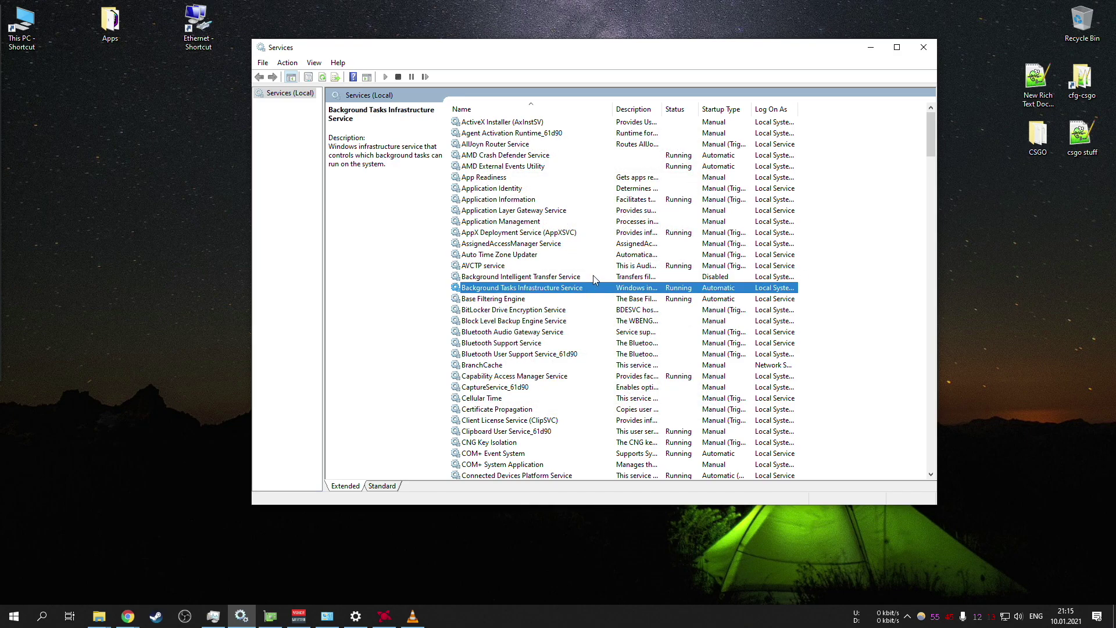
{"action": "left_click", "coordinate": [594, 278]}
{"action": "key", "text": "Down"}
{"action": "key", "text": "Up"}
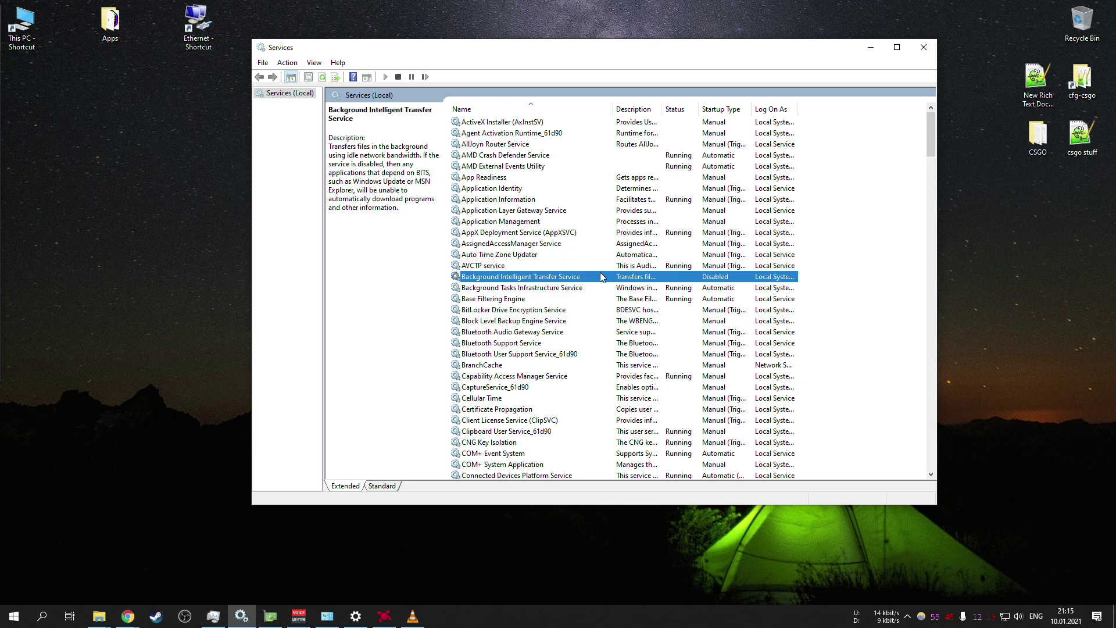
{"action": "key", "text": "Down"}
{"action": "double_click", "coordinate": [594, 277]}
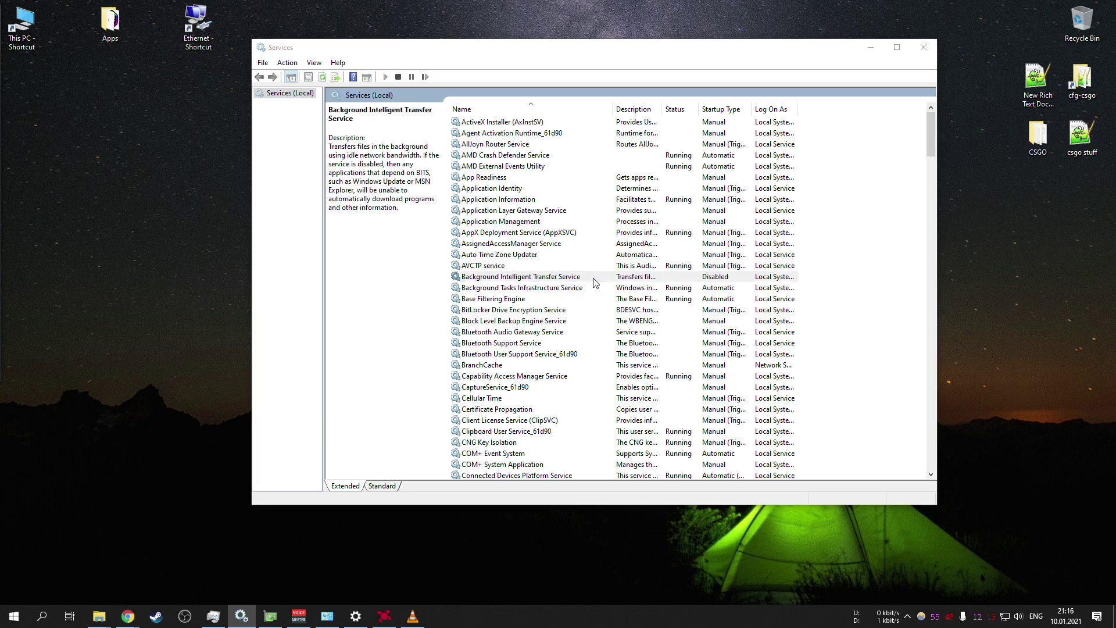
{"action": "left_click", "coordinate": [638, 397]}
{"action": "scroll", "coordinate": [587, 284], "scroll_direction": "down", "scroll_amount": 7}
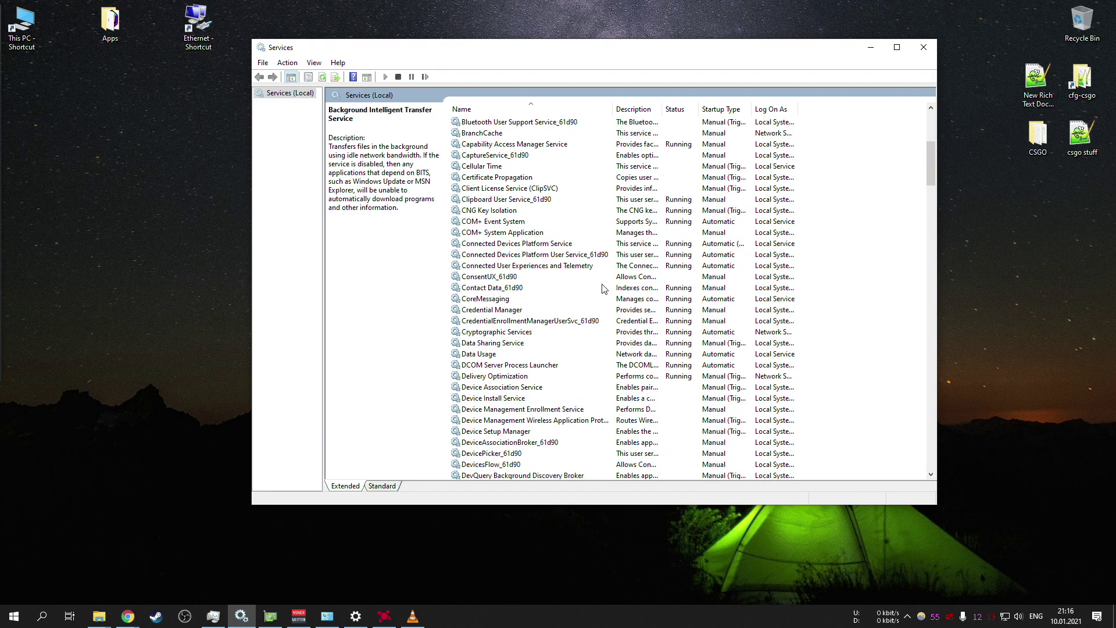
{"action": "double_click", "coordinate": [563, 377]}
{"action": "left_click", "coordinate": [563, 267]}
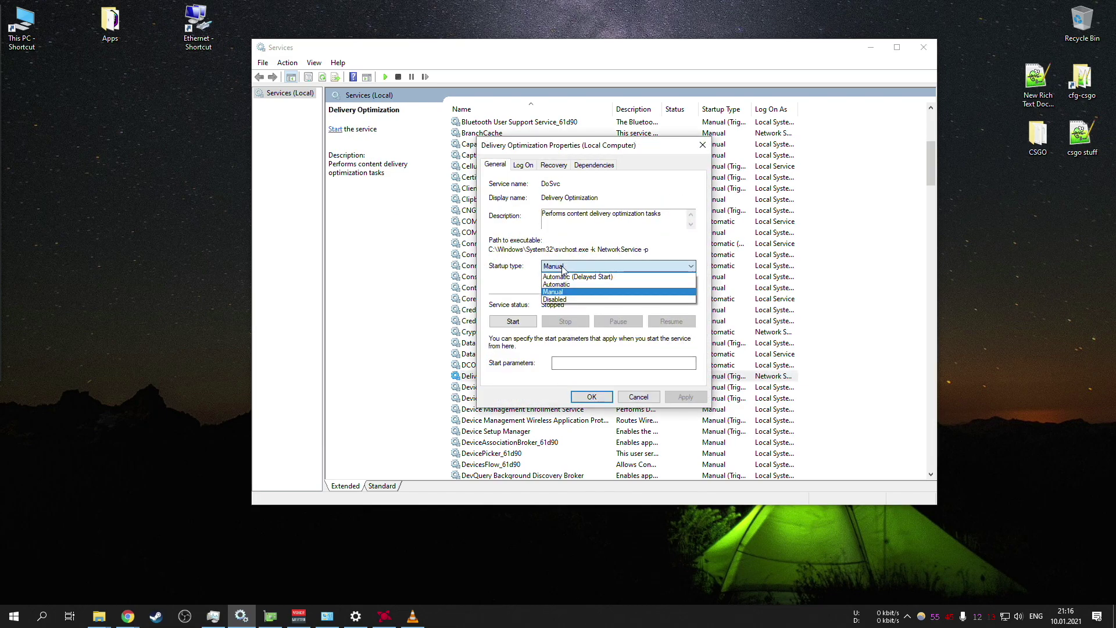
{"action": "left_click", "coordinate": [555, 299]}
{"action": "left_click", "coordinate": [685, 397]}
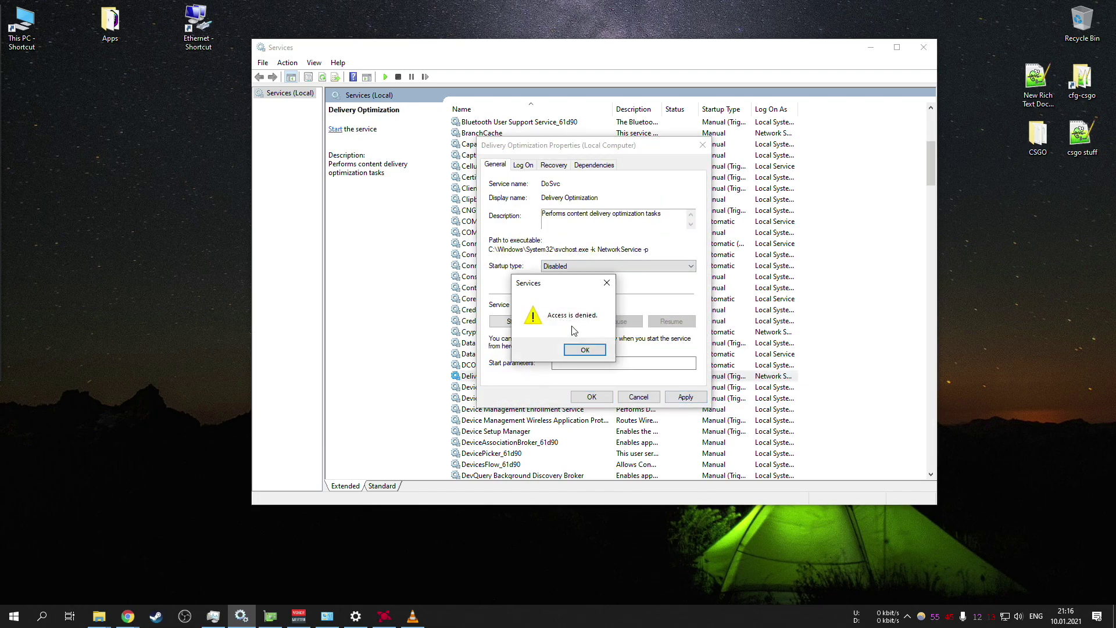
{"action": "left_click", "coordinate": [607, 283]}
{"action": "left_click", "coordinate": [572, 267]}
{"action": "left_click", "coordinate": [568, 288]}
{"action": "left_click", "coordinate": [570, 266]}
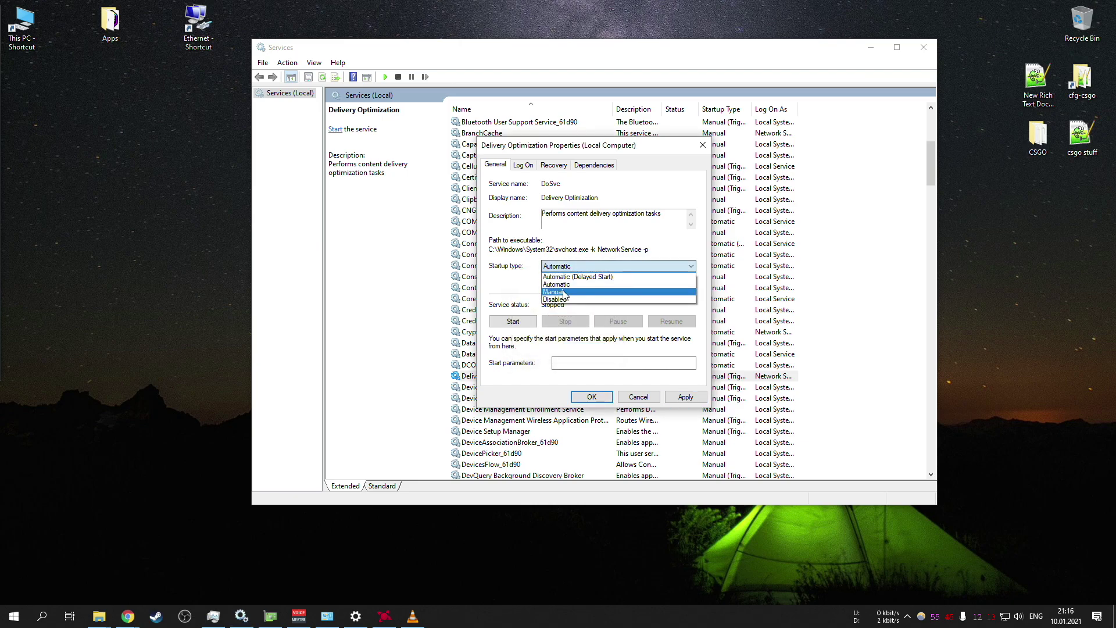
{"action": "left_click", "coordinate": [570, 290]}
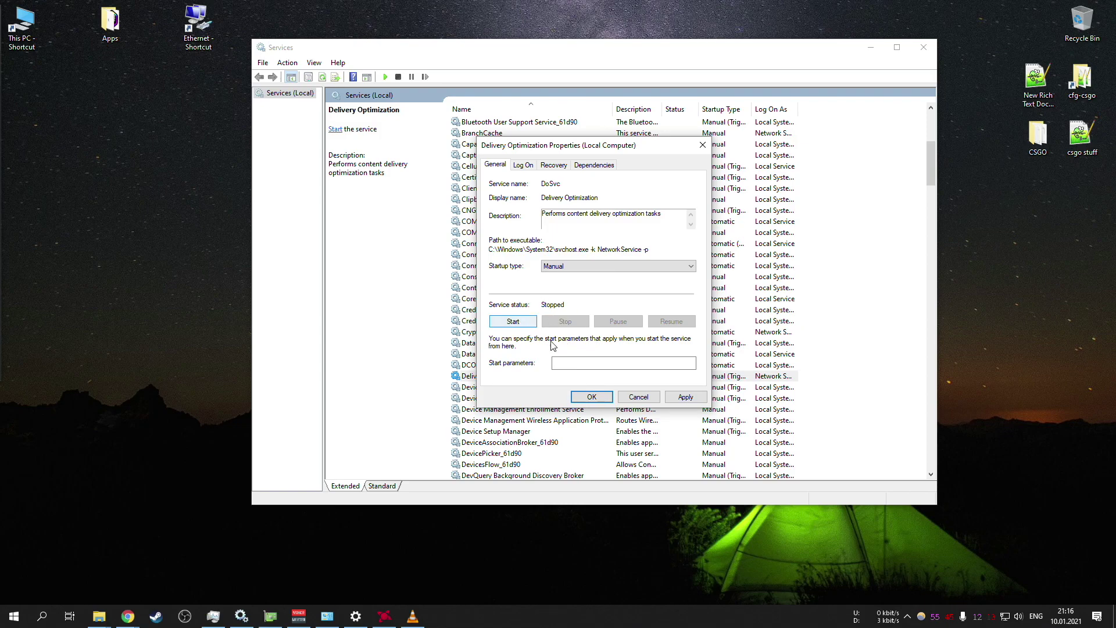
{"action": "key", "text": "Return"}
{"action": "double_click", "coordinate": [561, 375]}
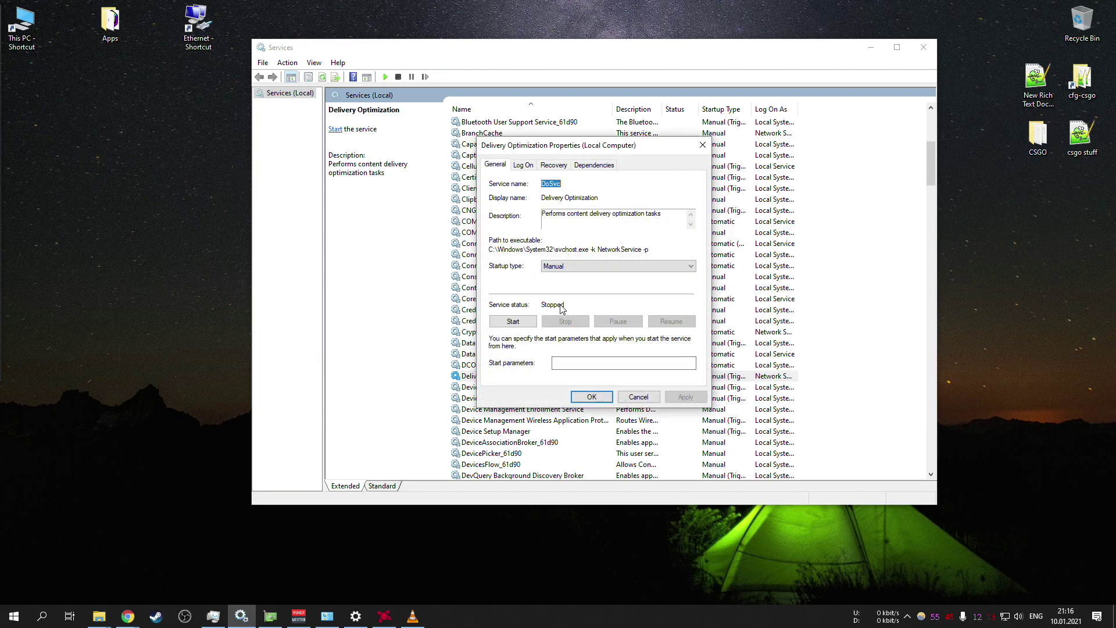
{"action": "key", "text": "Return"}
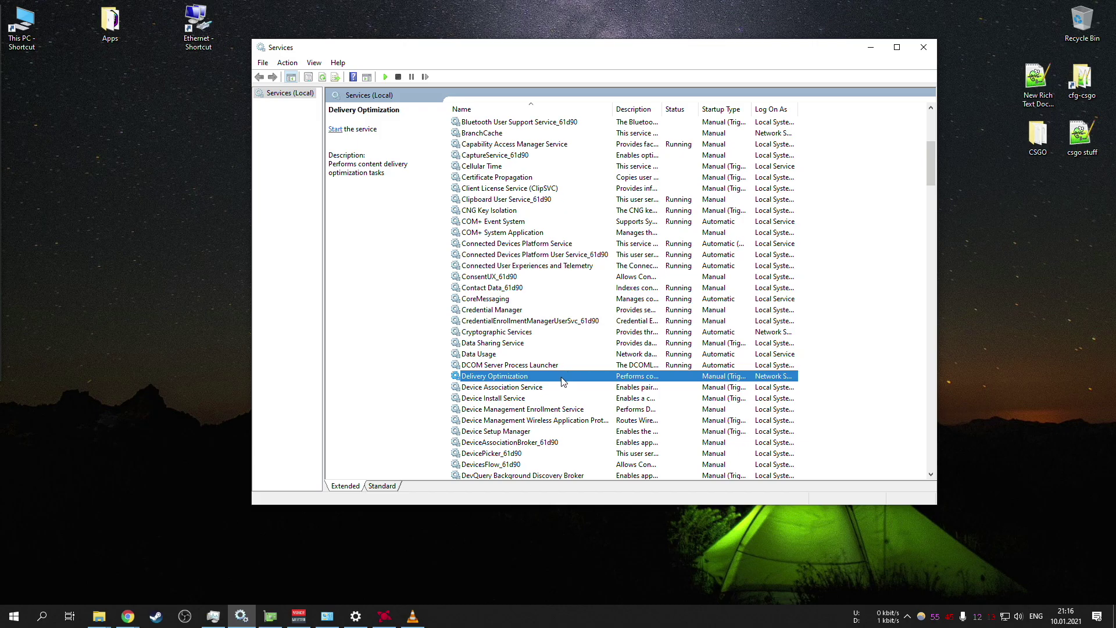
Step: Open Windows Update's properties and review the available startup type choices
{"action": "left_click_drag", "start_coordinate": [929, 169], "coordinate": [928, 459]}
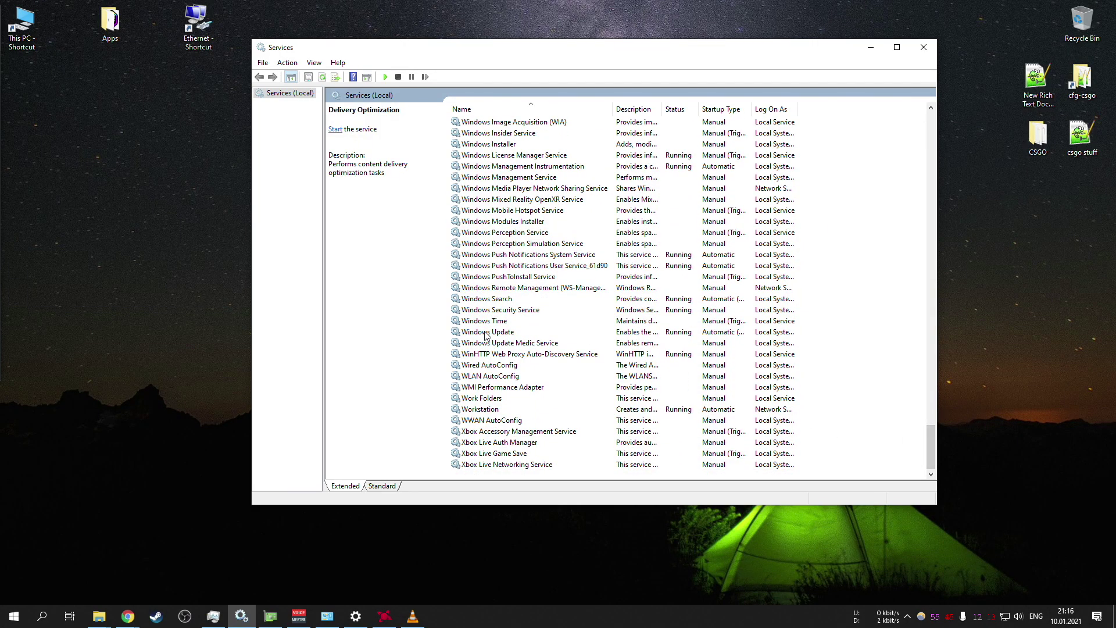
{"action": "left_click", "coordinate": [589, 333]}
{"action": "double_click", "coordinate": [589, 332]}
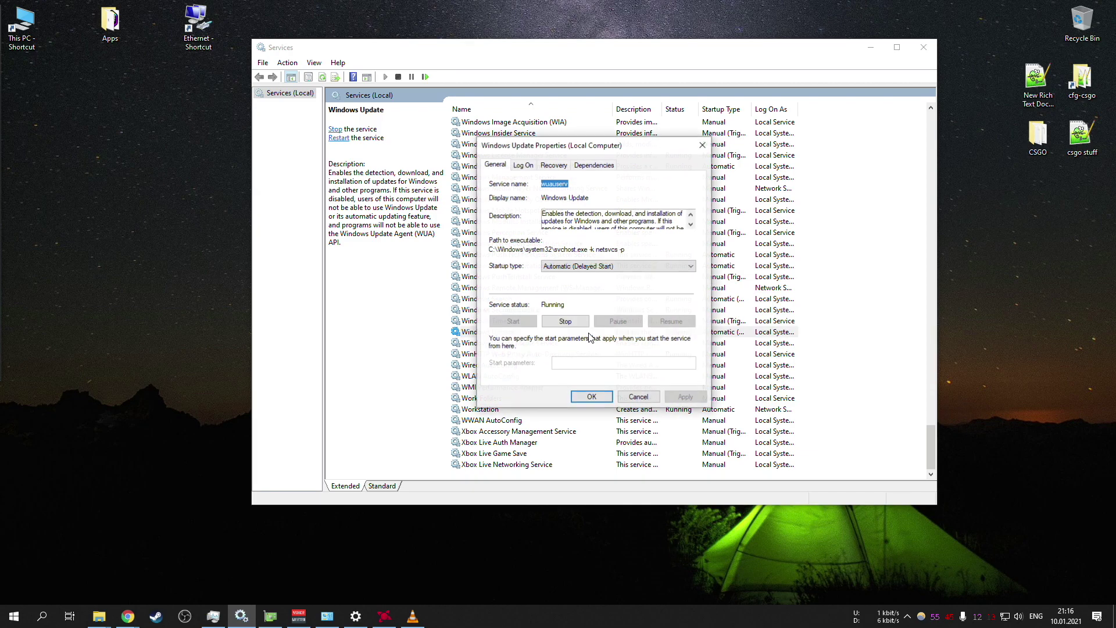
{"action": "left_click", "coordinate": [571, 272]}
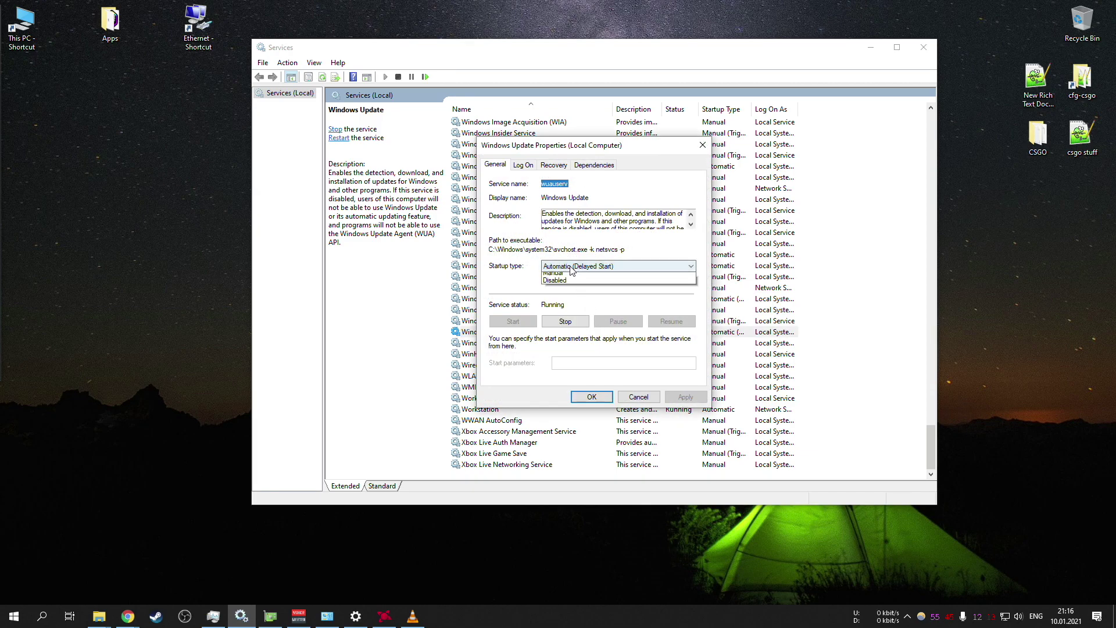
{"action": "left_click", "coordinate": [601, 274]}
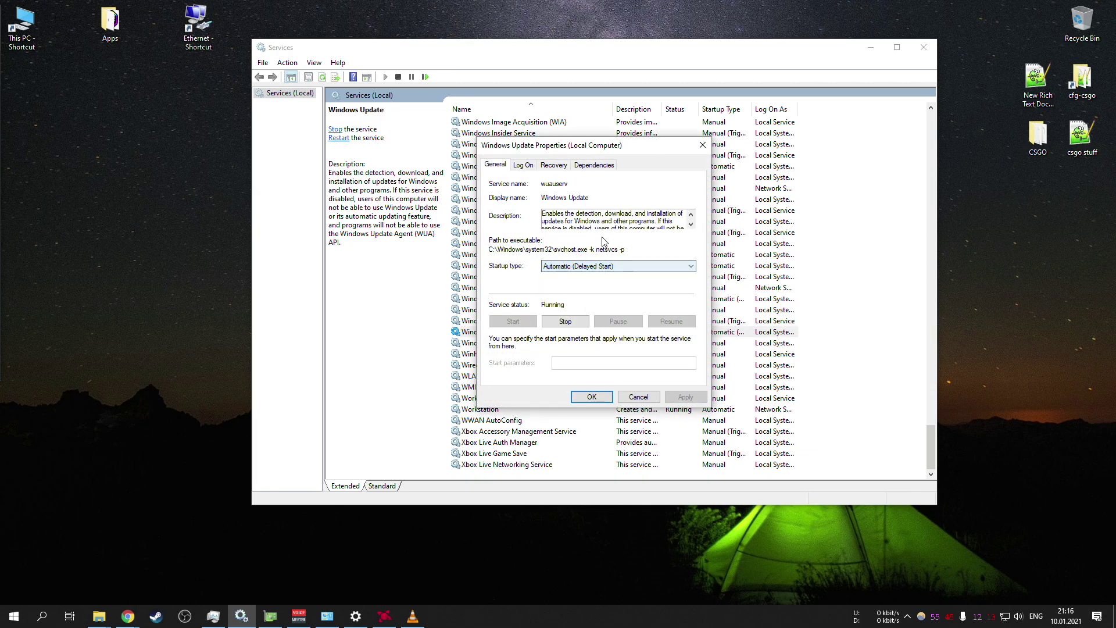
{"action": "left_click", "coordinate": [691, 224]}
{"action": "left_click", "coordinate": [691, 214]}
{"action": "left_click", "coordinate": [691, 224]}
{"action": "left_click", "coordinate": [690, 225]}
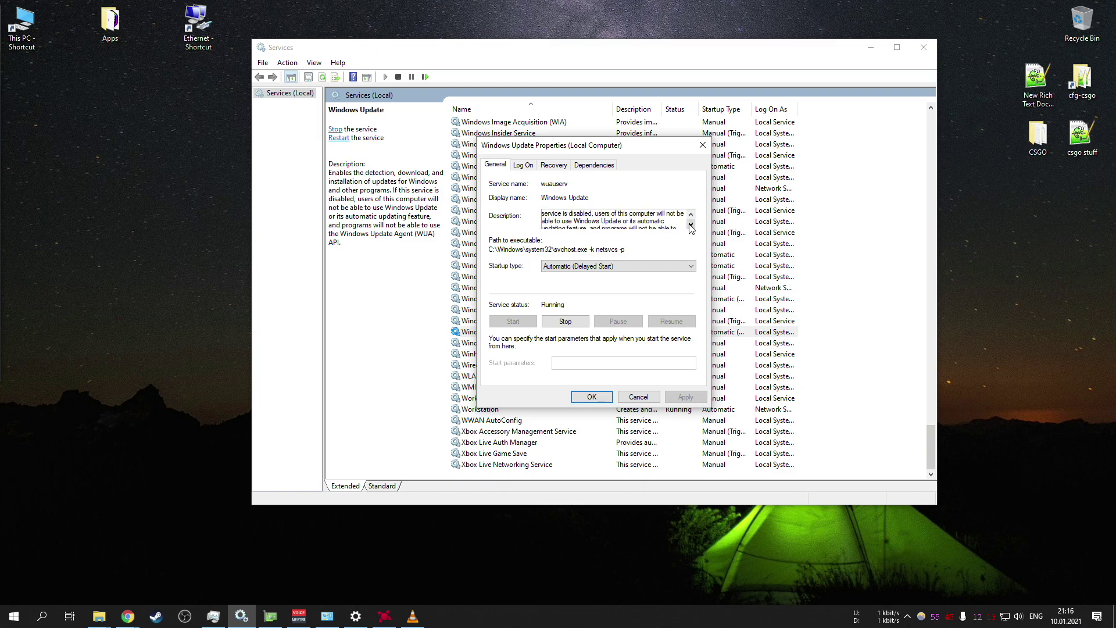
{"action": "left_click", "coordinate": [690, 224]}
{"action": "left_click", "coordinate": [690, 214]}
{"action": "left_click", "coordinate": [690, 214]}
{"action": "left_click_drag", "start_coordinate": [611, 153], "coordinate": [693, 136]}
Step: Apply Disabled to Windows Update, then revert it to Automatic (Delayed Start)
{"action": "left_click", "coordinate": [660, 249]}
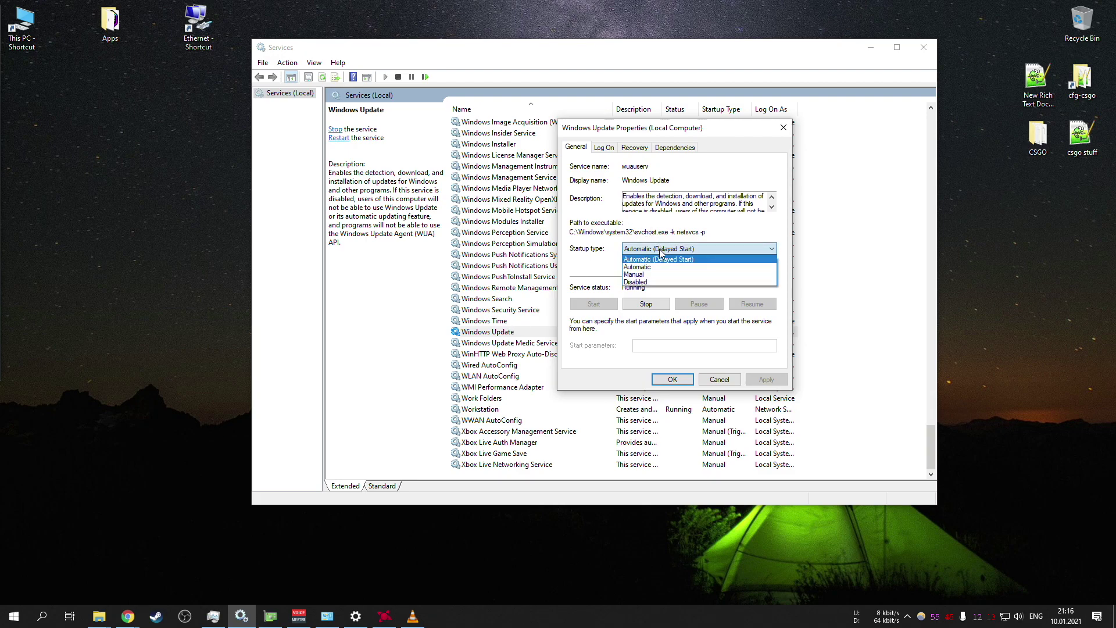
{"action": "left_click", "coordinate": [661, 284]}
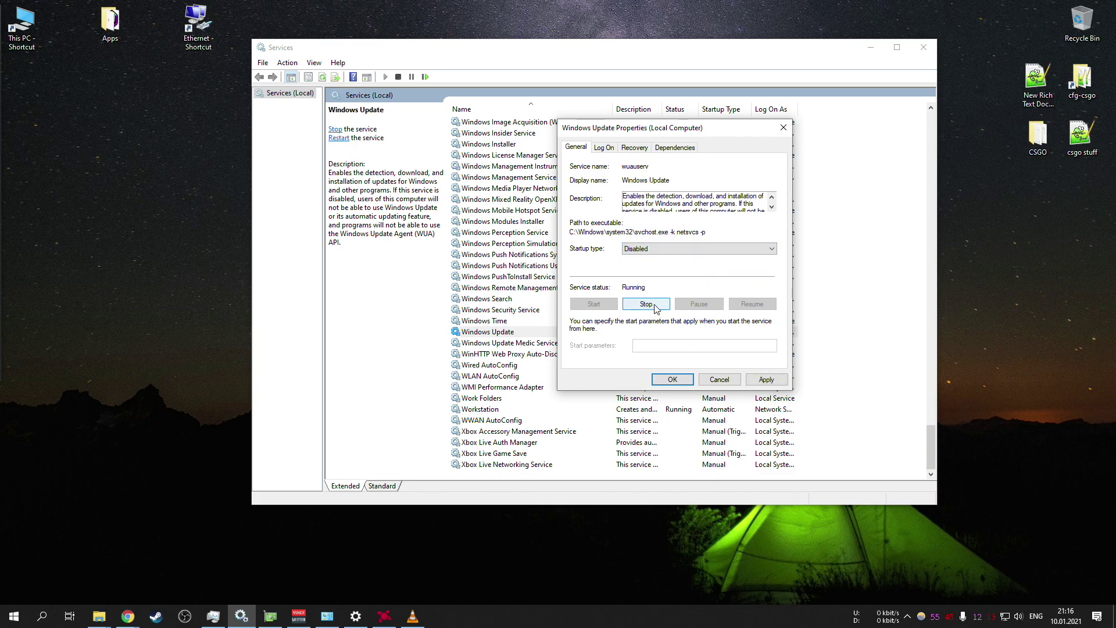
{"action": "key", "text": "alt+a"}
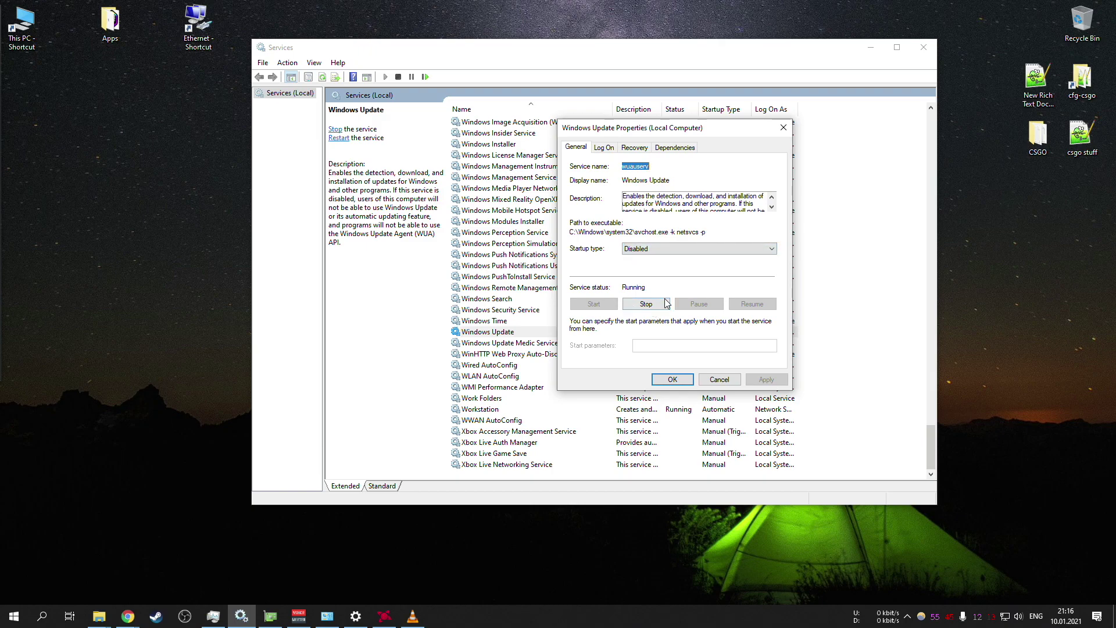
{"action": "left_click", "coordinate": [655, 251]}
{"action": "left_click", "coordinate": [656, 258]}
{"action": "key", "text": "alt+a"}
Step: Stop Windows Update, set and apply Disabled startup, then reopen its properties
{"action": "left_click", "coordinate": [646, 304]}
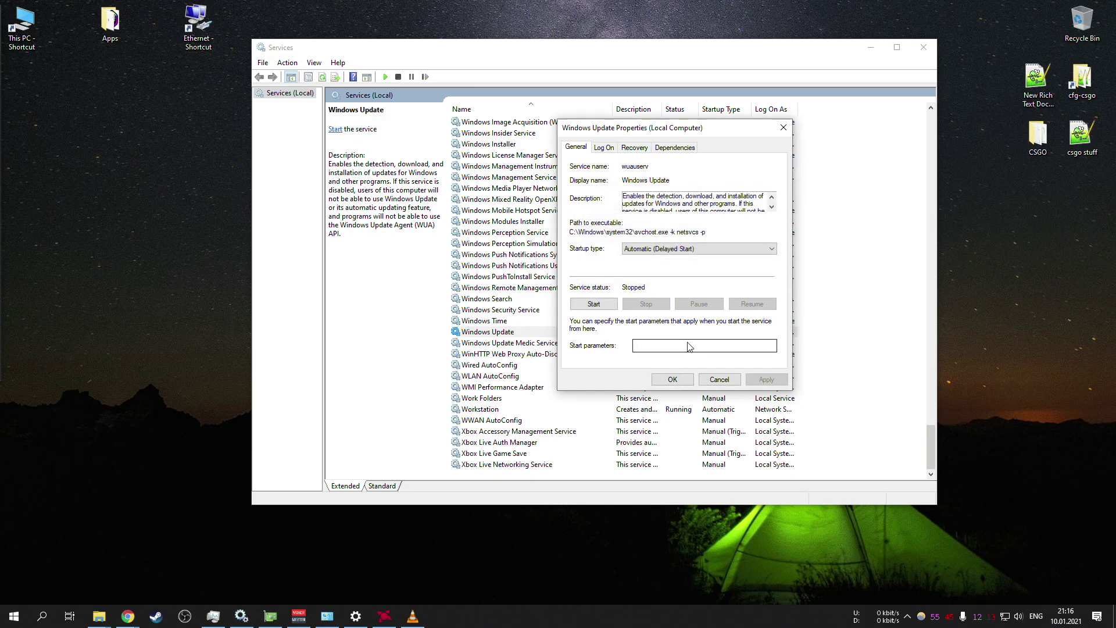
{"action": "left_click", "coordinate": [644, 248]}
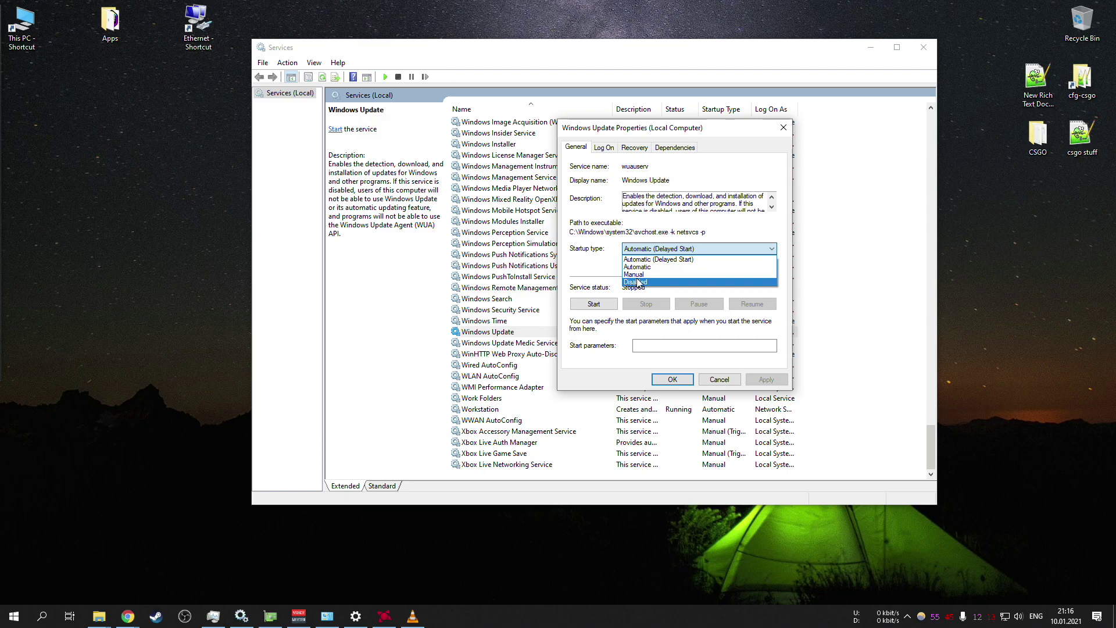
{"action": "left_click", "coordinate": [639, 282]}
{"action": "key", "text": "alt+a"}
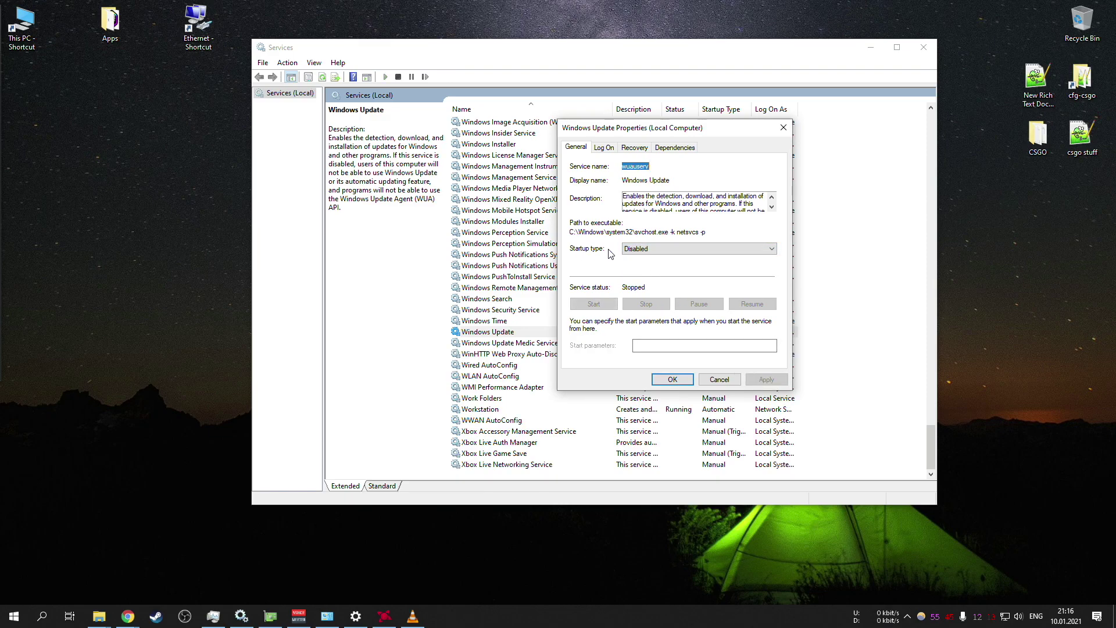
{"action": "left_click", "coordinate": [672, 380]}
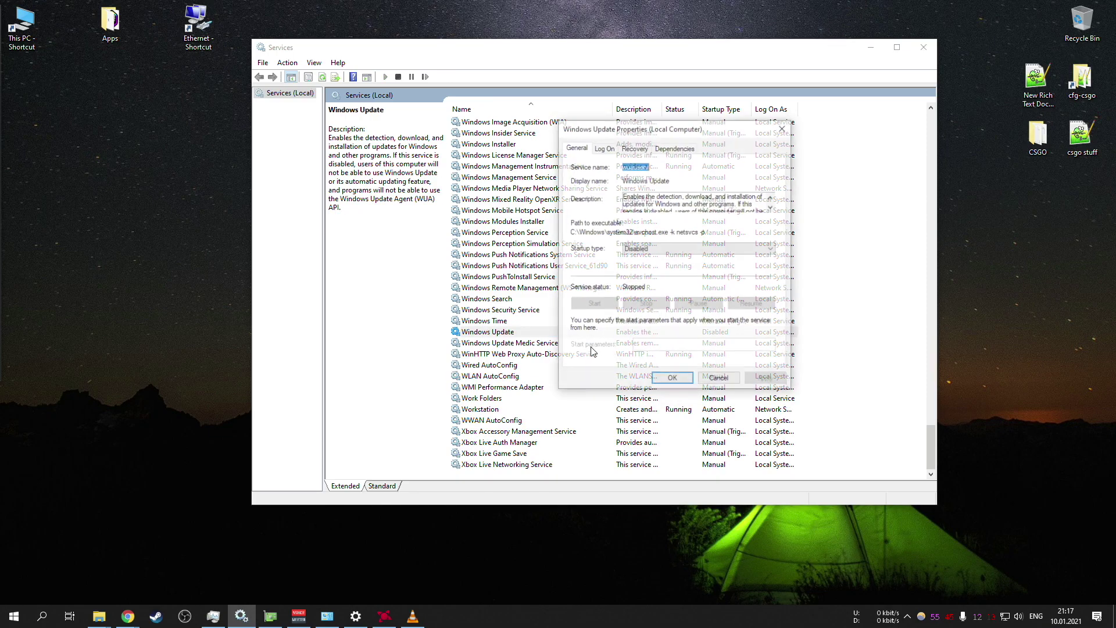
{"action": "left_click", "coordinate": [593, 364]}
{"action": "double_click", "coordinate": [593, 331]}
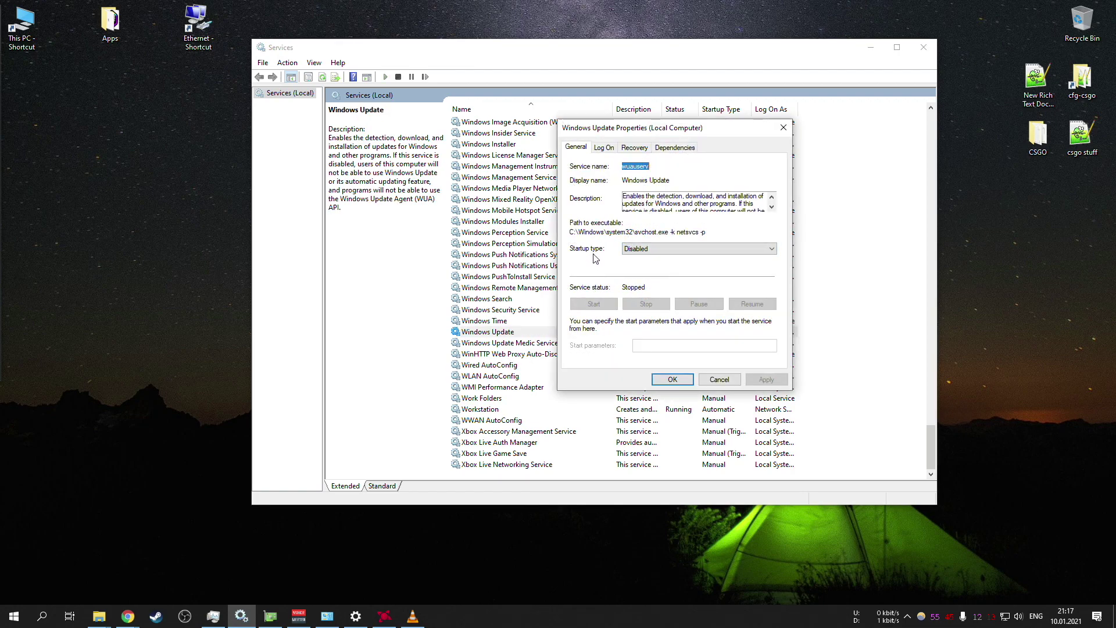
{"action": "left_click", "coordinate": [632, 147]}
Step: Keep Restart the Service as Windows Update's first-failure recovery action
{"action": "left_click", "coordinate": [605, 148]}
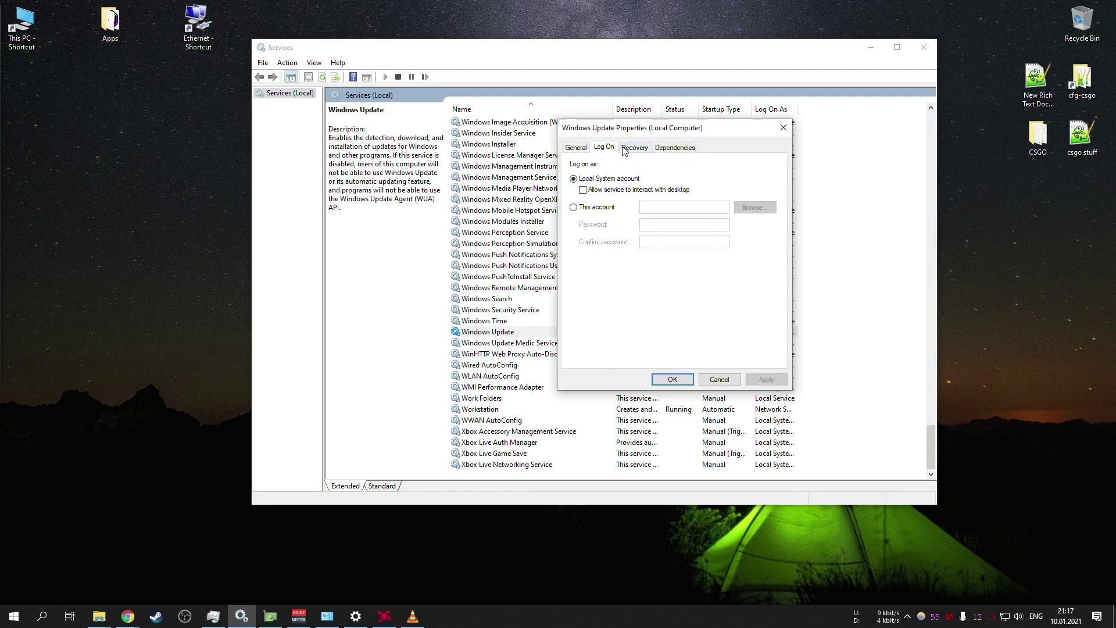
{"action": "left_click", "coordinate": [628, 147]}
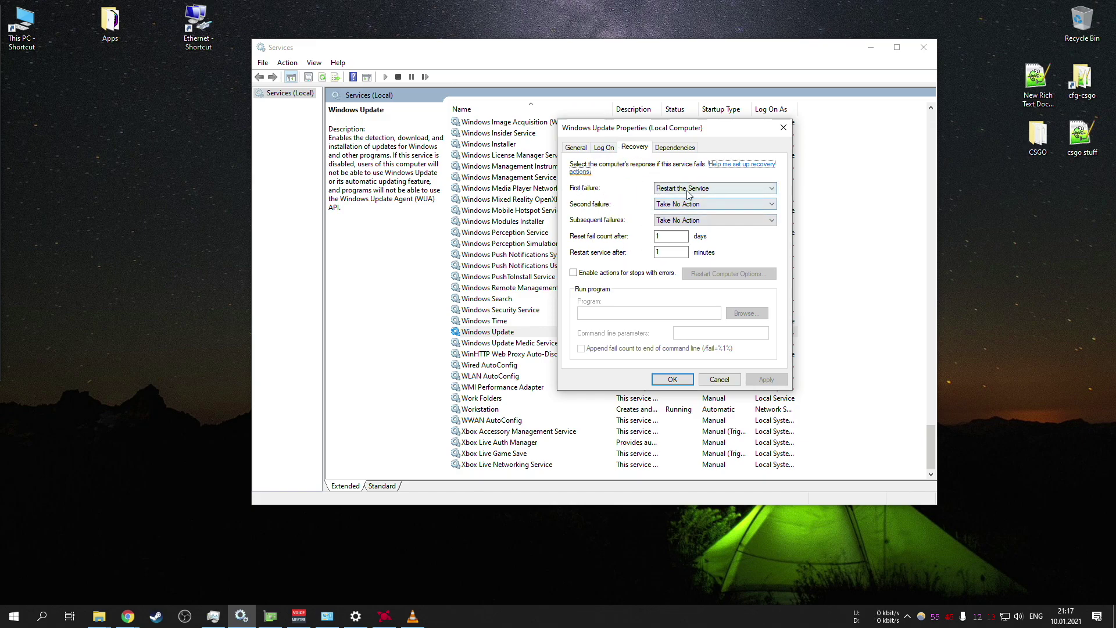
{"action": "left_click", "coordinate": [676, 189]}
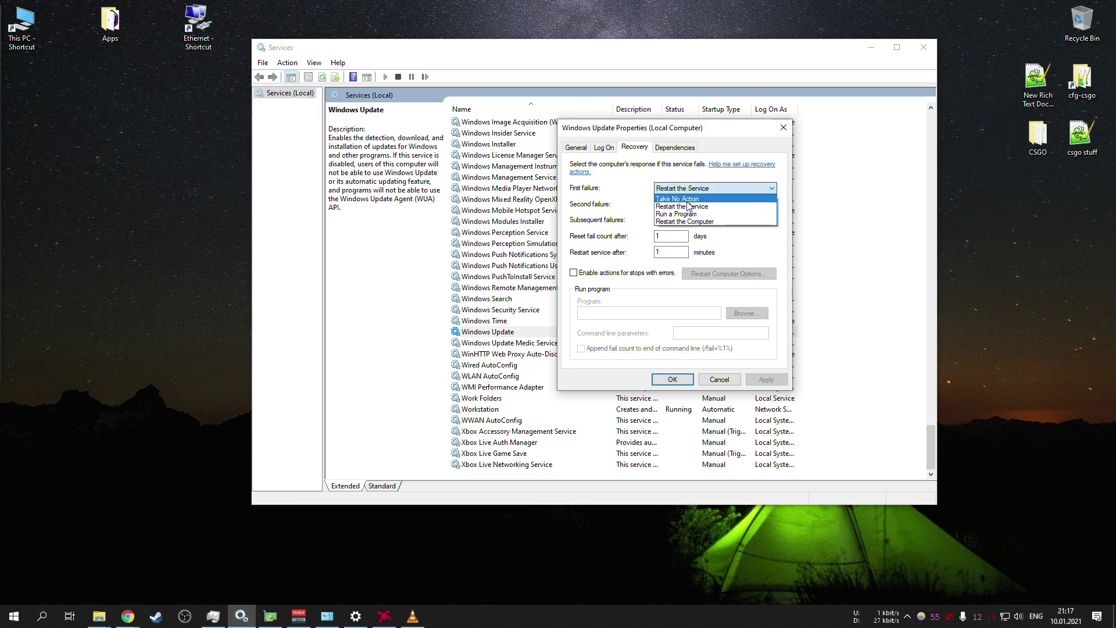
{"action": "left_click", "coordinate": [676, 199]}
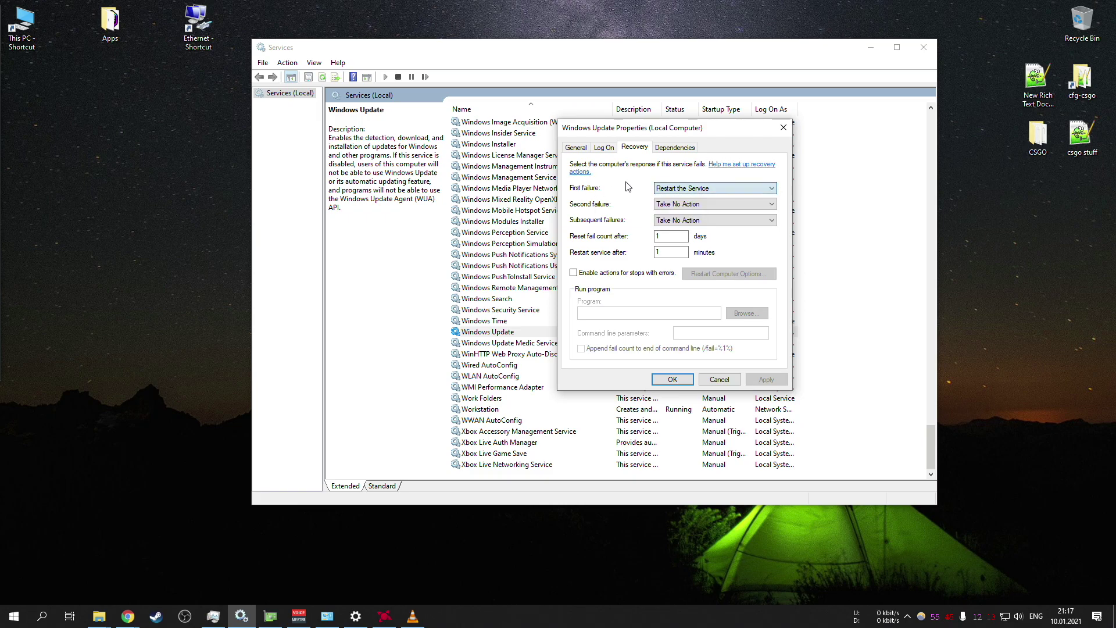
{"action": "left_click", "coordinate": [577, 151]}
Step: Close the Windows Update properties and select Windows Update in the services list
{"action": "left_click", "coordinate": [783, 127]}
{"action": "left_click", "coordinate": [596, 288]}
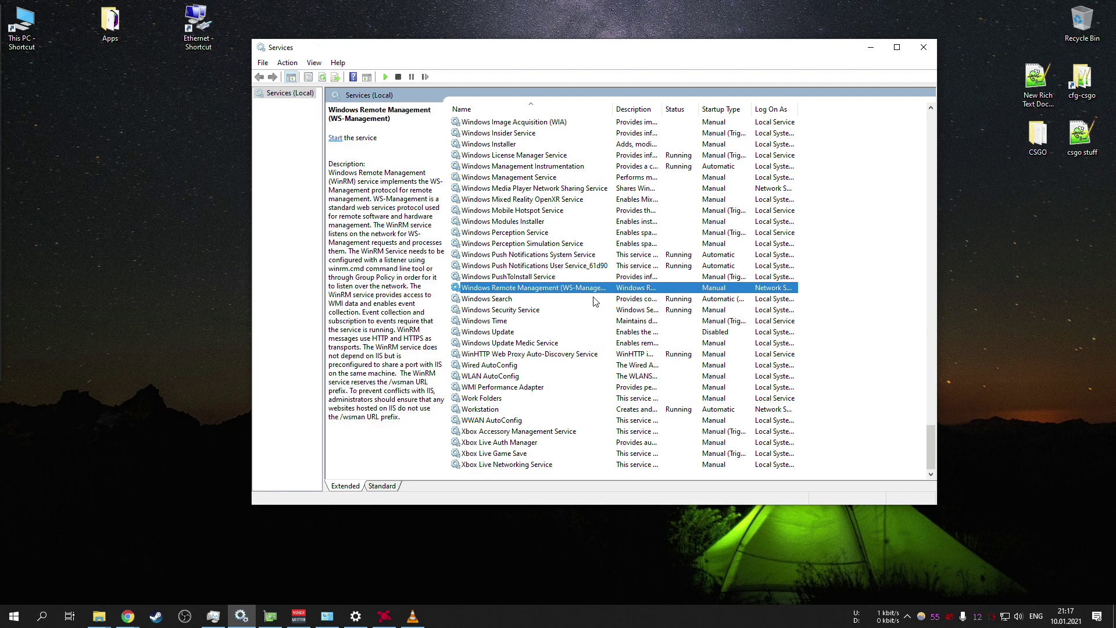
{"action": "left_click", "coordinate": [582, 333]}
{"action": "left_click", "coordinate": [581, 346]}
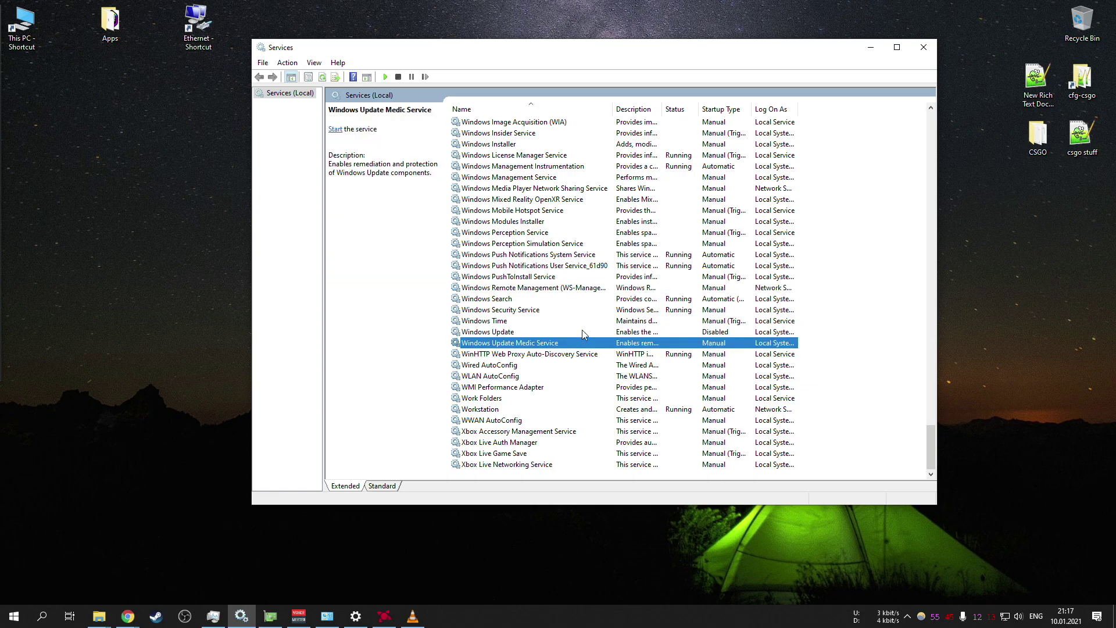
{"action": "left_click", "coordinate": [582, 330]}
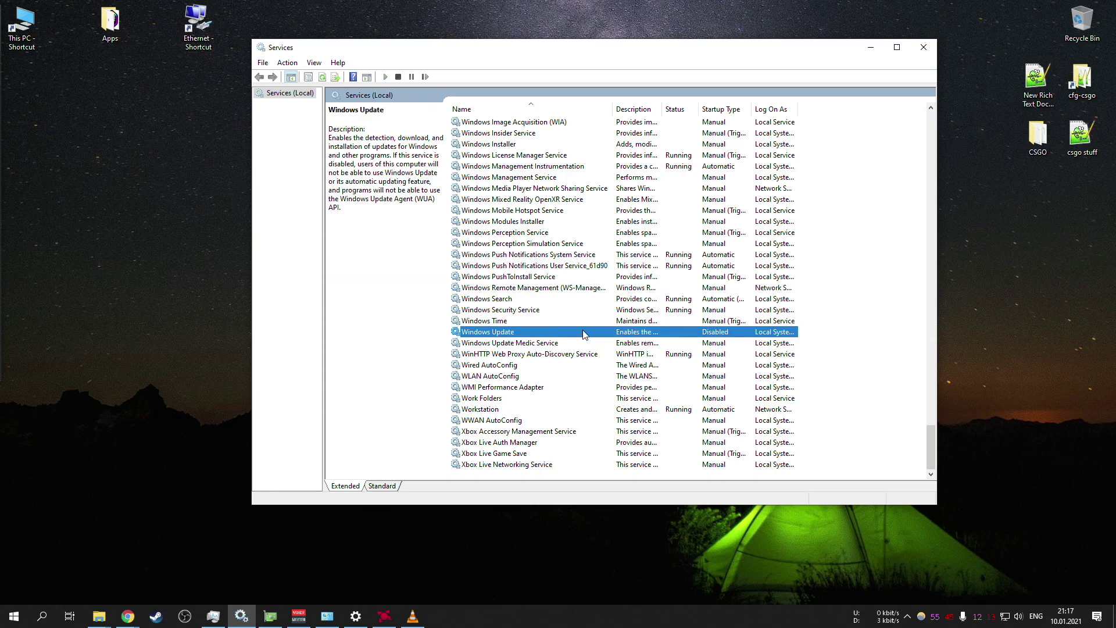
{"action": "left_click", "coordinate": [581, 343]}
{"action": "left_click", "coordinate": [581, 331]}
{"action": "left_click_drag", "start_coordinate": [930, 449], "coordinate": [926, 138]}
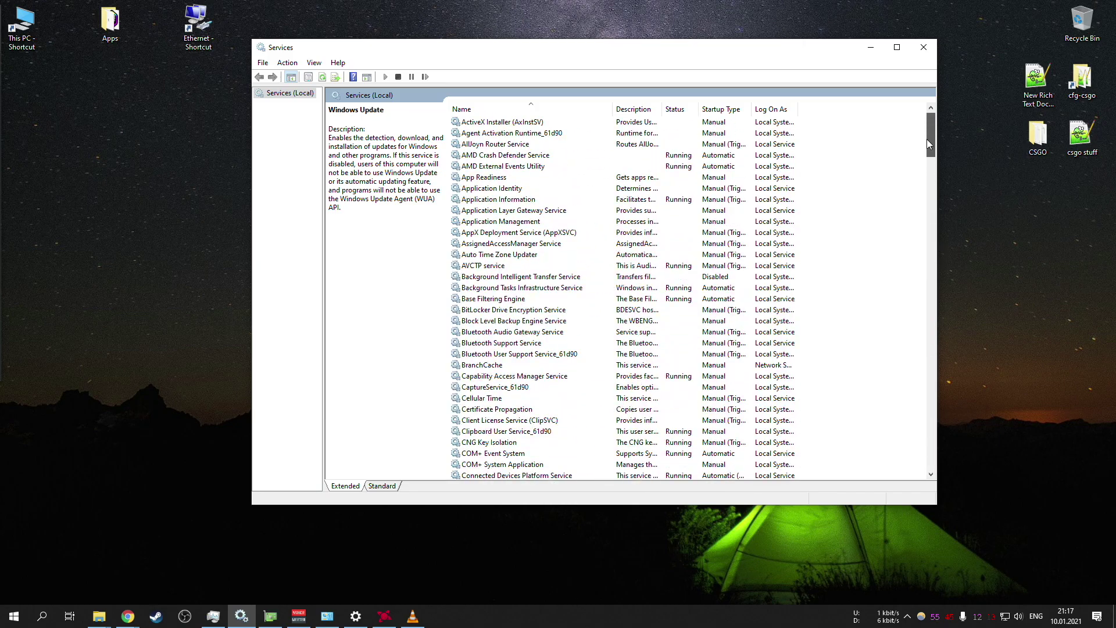
Step: Close and reopen the Services console, then check the BITS properties without changes
{"action": "left_click", "coordinate": [922, 47]}
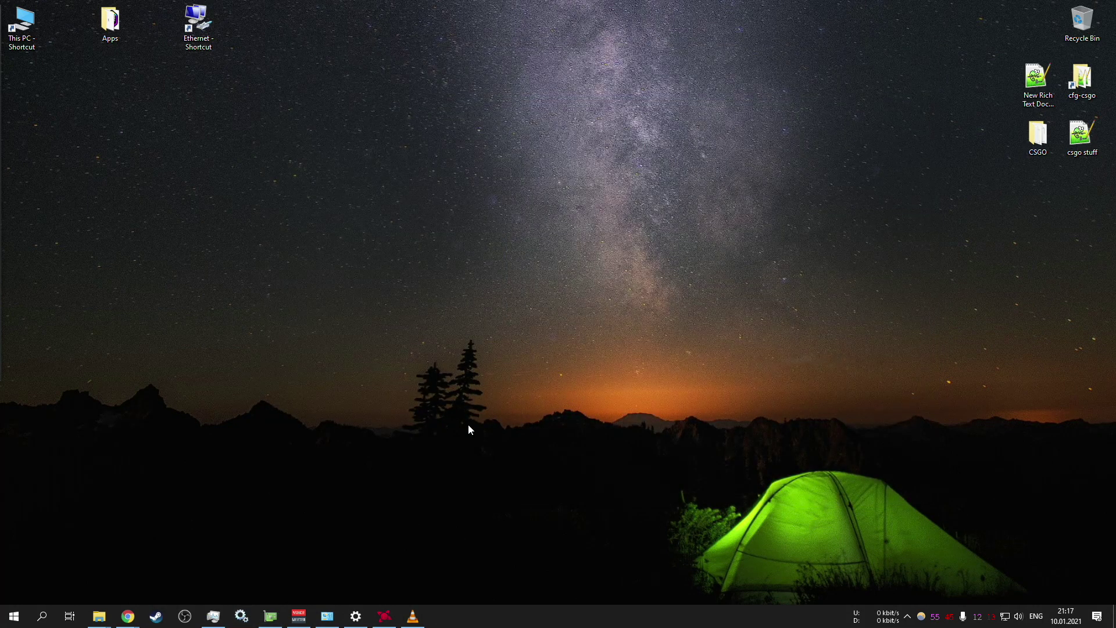
{"action": "left_click", "coordinate": [241, 616]}
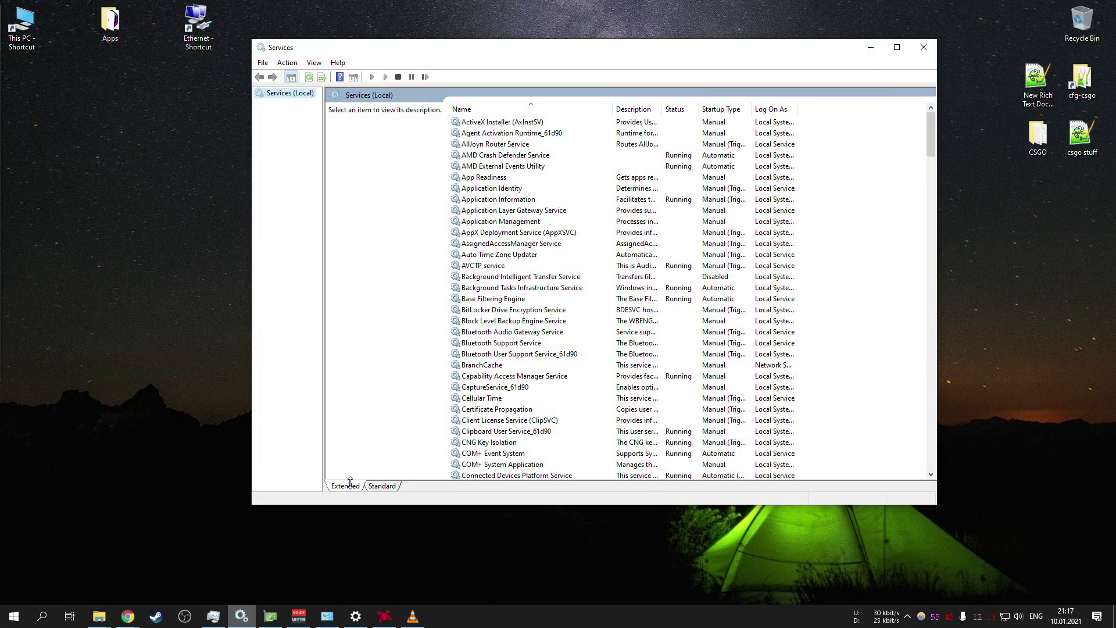
{"action": "left_click", "coordinate": [595, 278]}
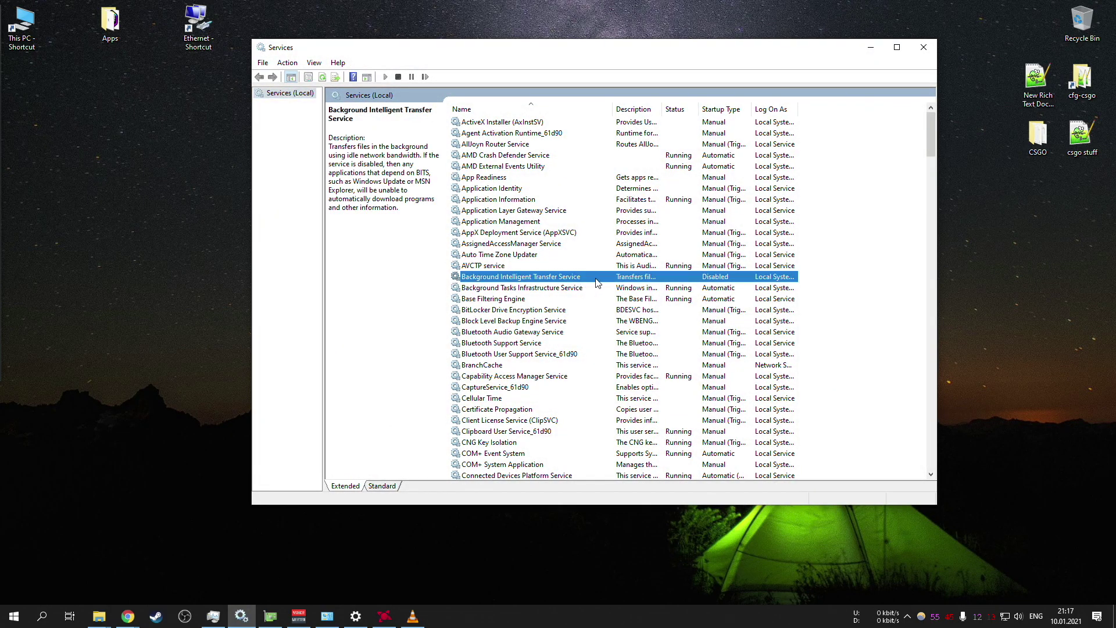
{"action": "double_click", "coordinate": [594, 282]}
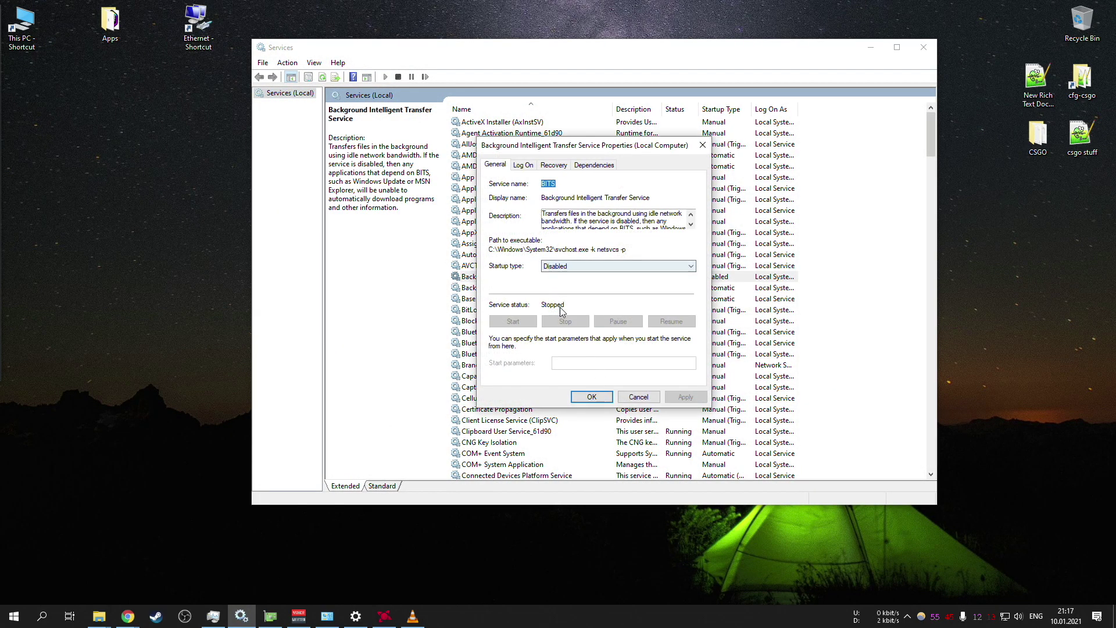
{"action": "left_click", "coordinate": [636, 396]}
Step: Check the Delivery Optimization and Windows Update properties, closing each without changes
{"action": "scroll", "coordinate": [895, 219], "scroll_direction": "down", "scroll_amount": 15}
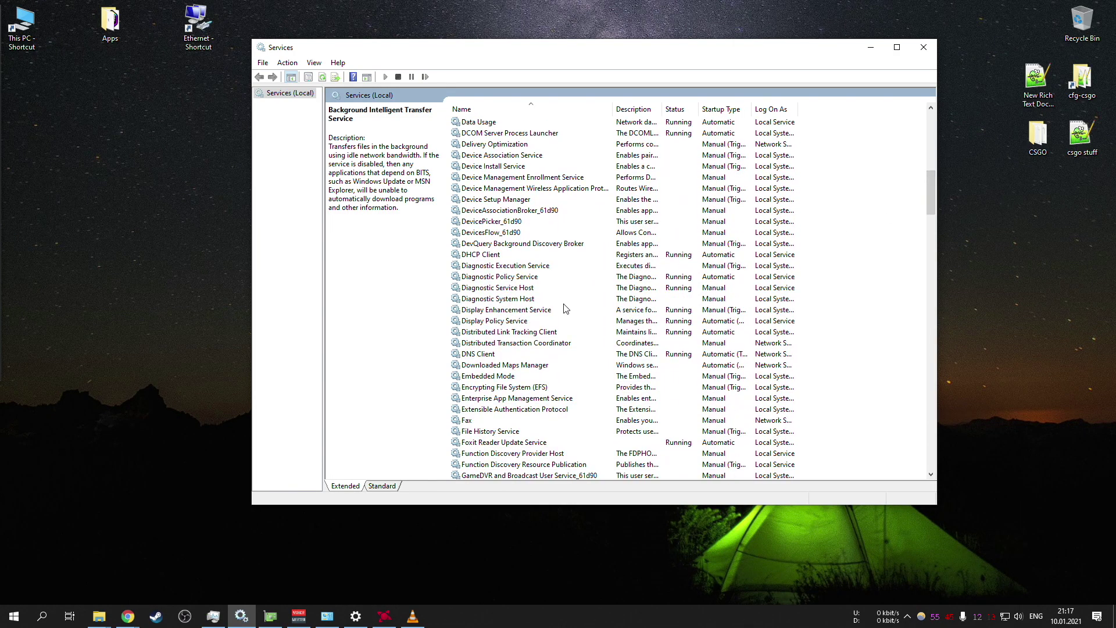
{"action": "scroll", "coordinate": [577, 308], "scroll_direction": "up", "scroll_amount": 3}
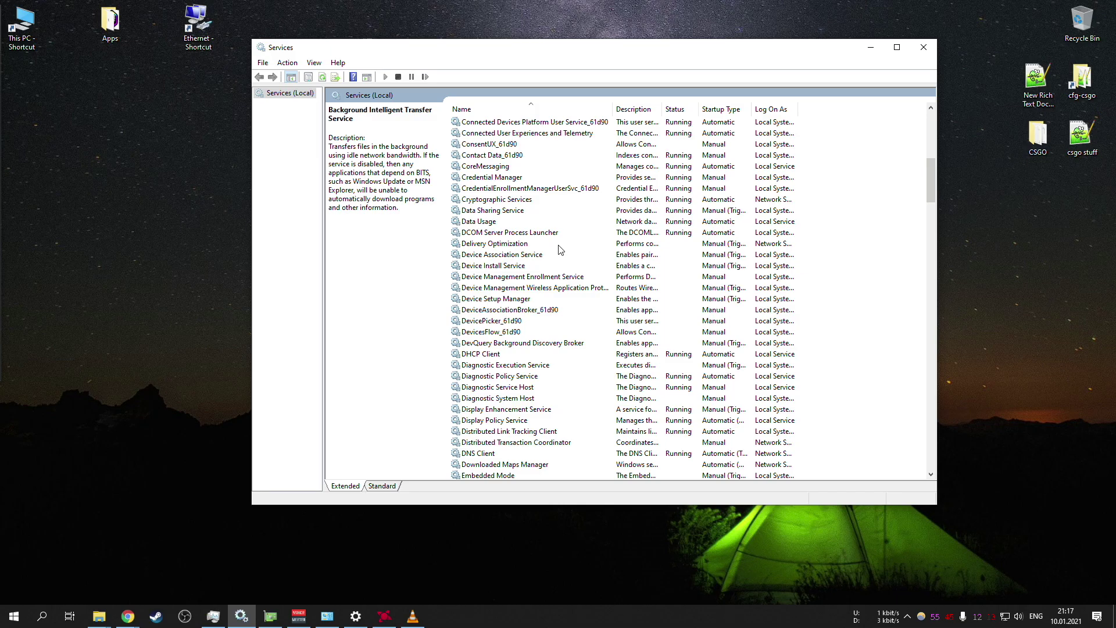
{"action": "double_click", "coordinate": [558, 244]}
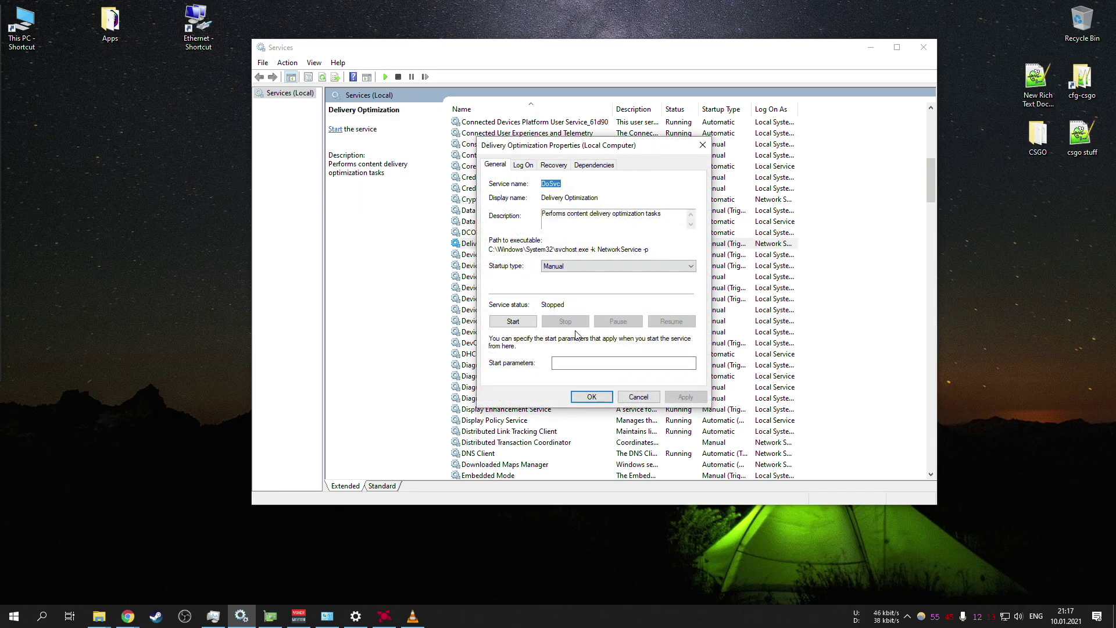
{"action": "left_click", "coordinate": [638, 396]}
{"action": "left_click_drag", "start_coordinate": [933, 189], "coordinate": [921, 456]}
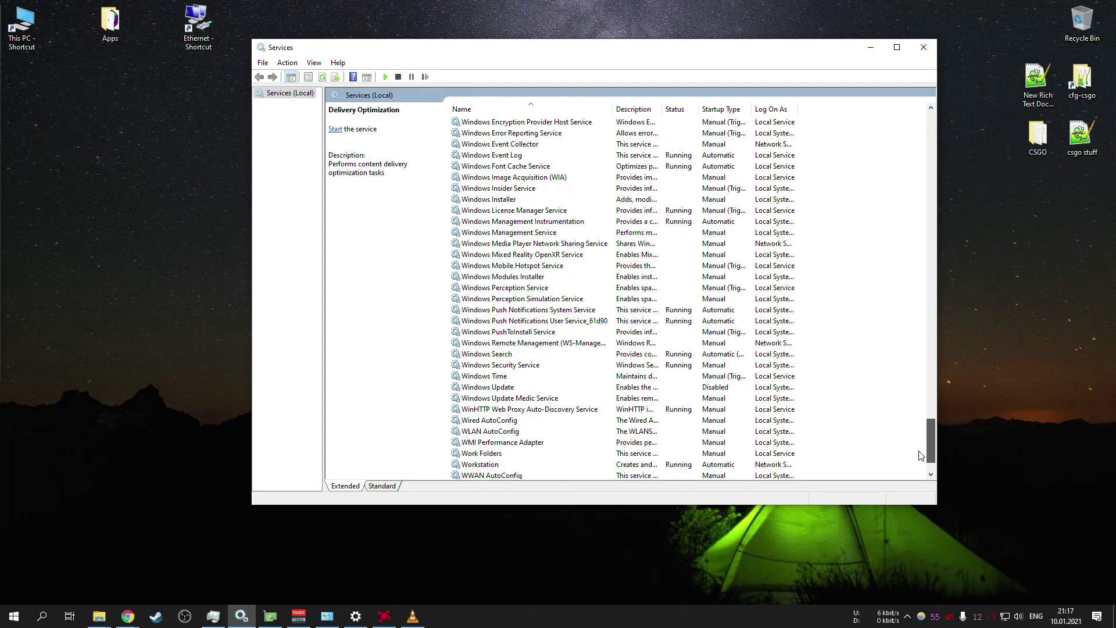
{"action": "double_click", "coordinate": [572, 387]}
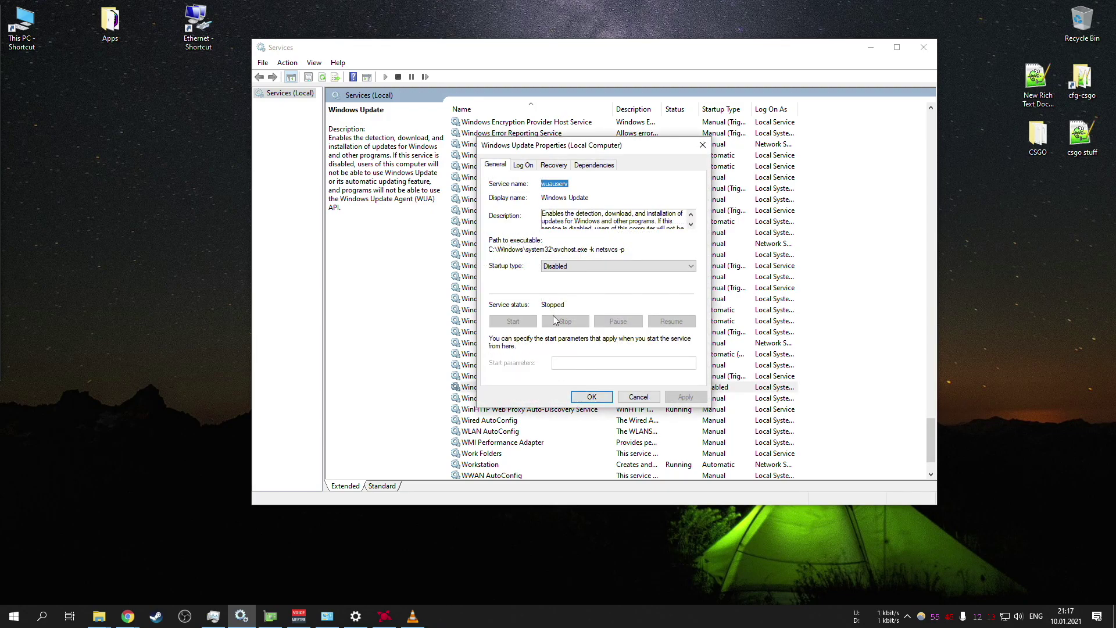
{"action": "left_click", "coordinate": [637, 397]}
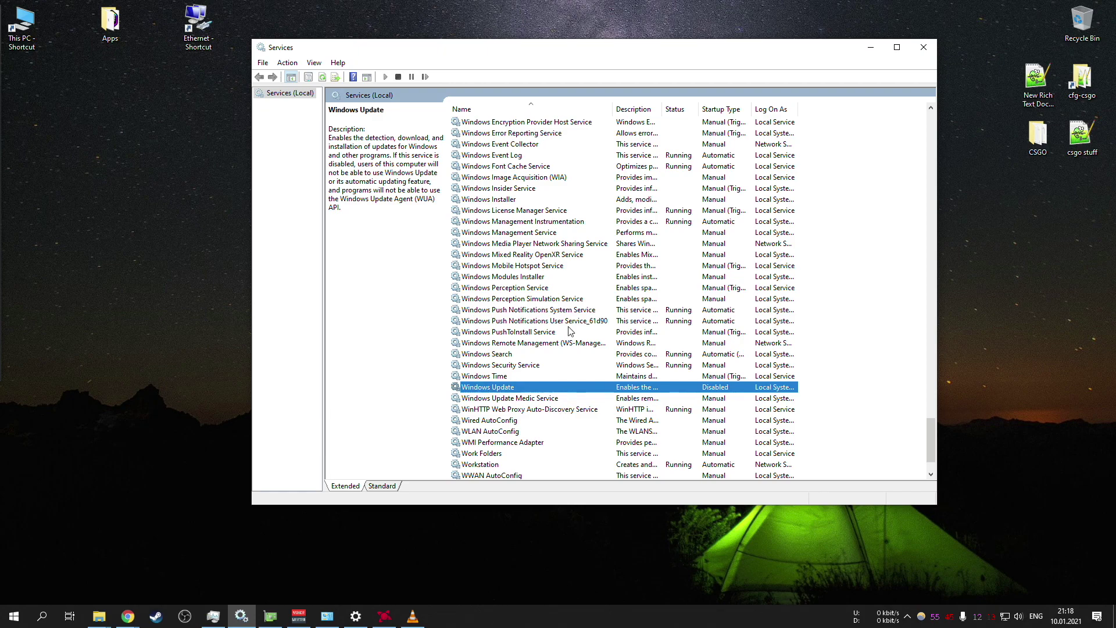
{"action": "right_click", "coordinate": [1066, 616]}
{"action": "left_click", "coordinate": [979, 321]}
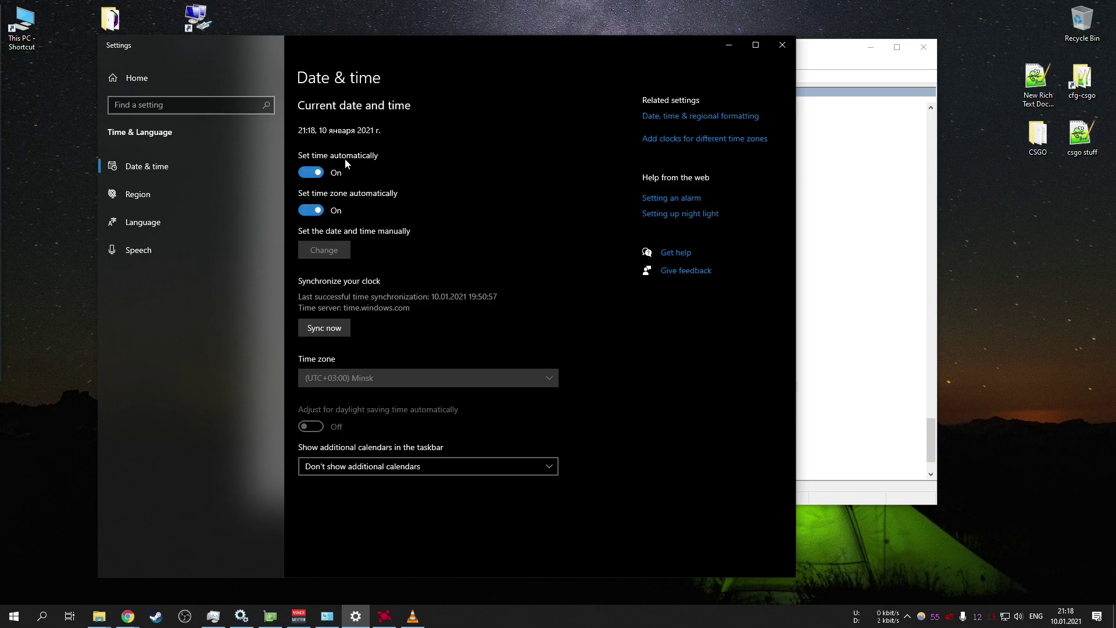
{"action": "left_click", "coordinate": [781, 52]}
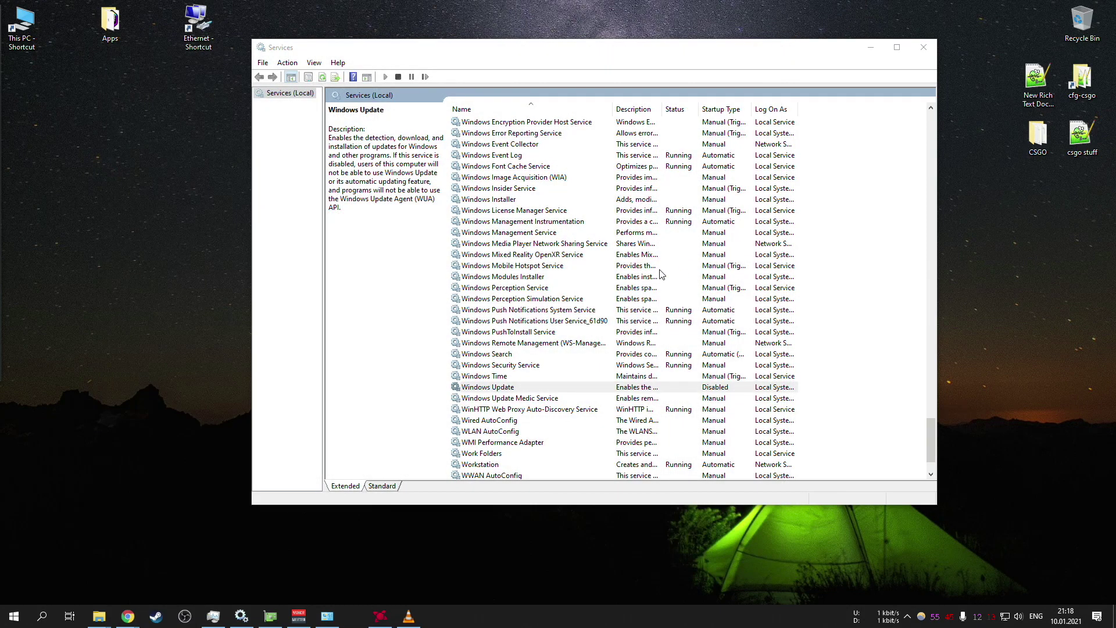
Step: Select Windows Update and BITS in the list, scroll to the top, and minimise the Services window
{"action": "left_click", "coordinate": [588, 365]}
{"action": "left_click", "coordinate": [558, 388]}
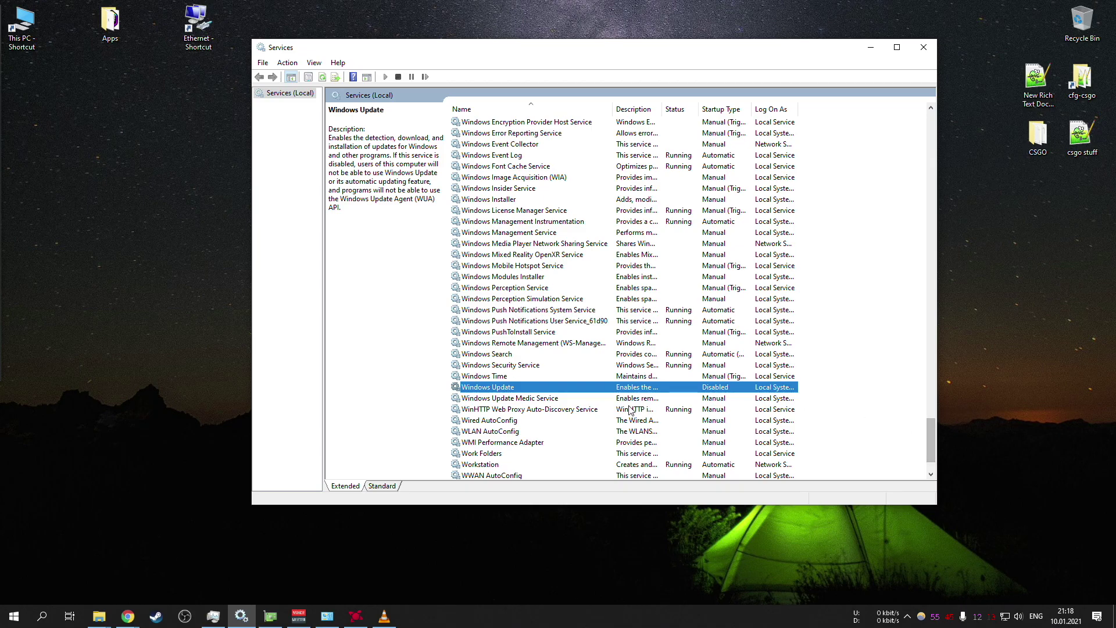
{"action": "left_click", "coordinate": [587, 399]}
{"action": "left_click", "coordinate": [588, 389]}
{"action": "left_click_drag", "start_coordinate": [932, 447], "coordinate": [930, 148]}
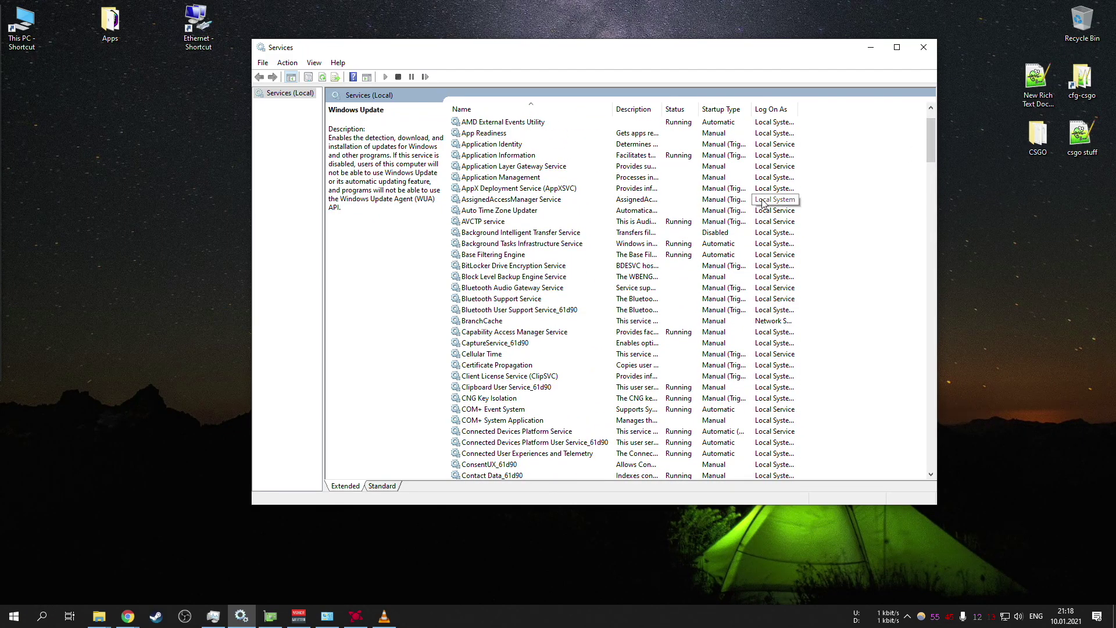
{"action": "left_click", "coordinate": [567, 233]}
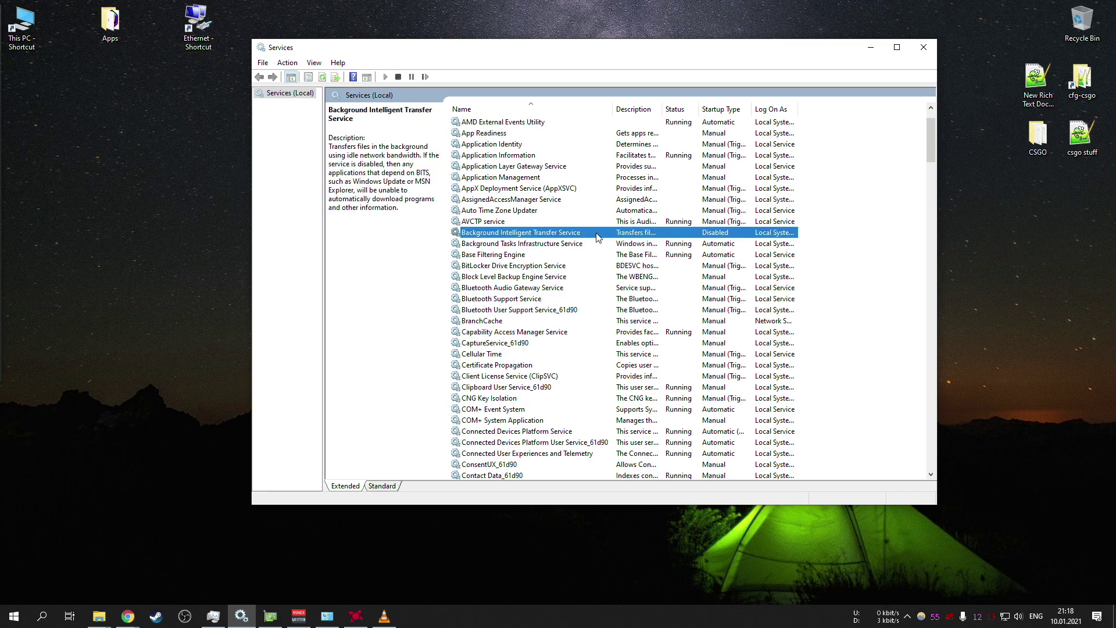
{"action": "left_click", "coordinate": [871, 48]}
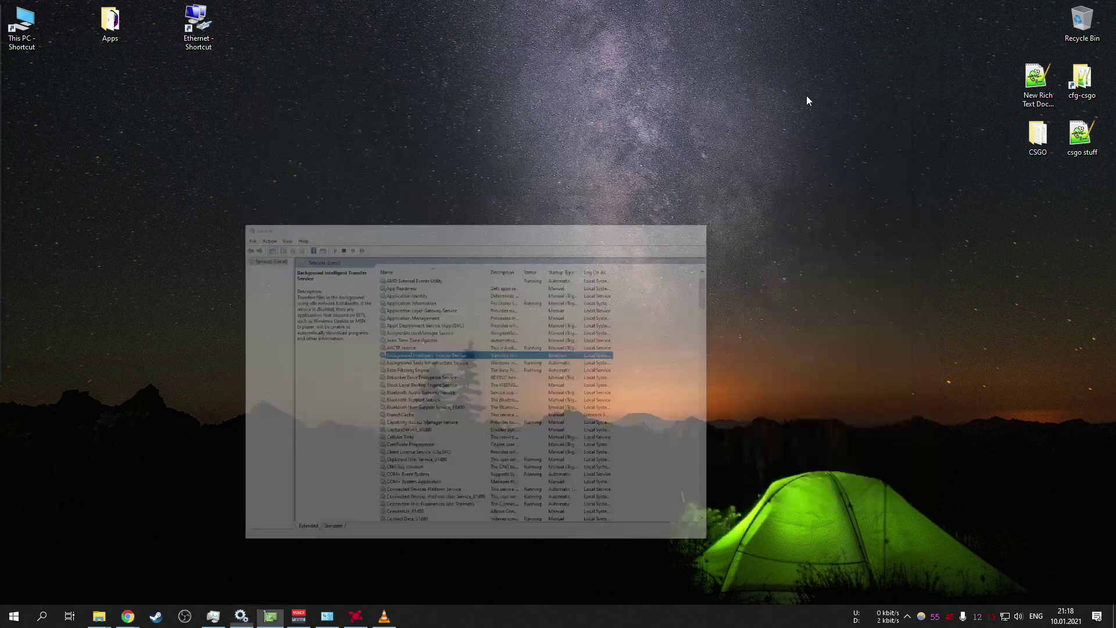